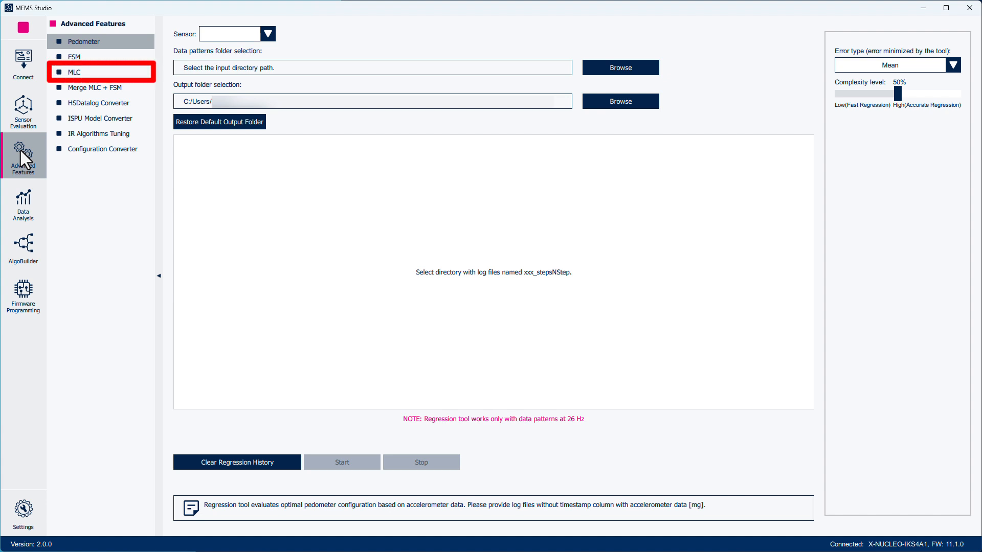
In the MLC tool, set the workspace folder to C:/MEMS_Studio-Workshop/Module5/mlc and choose the LIS2DUXS12 sensor
{"action": "left_click", "coordinate": [118, 74]}
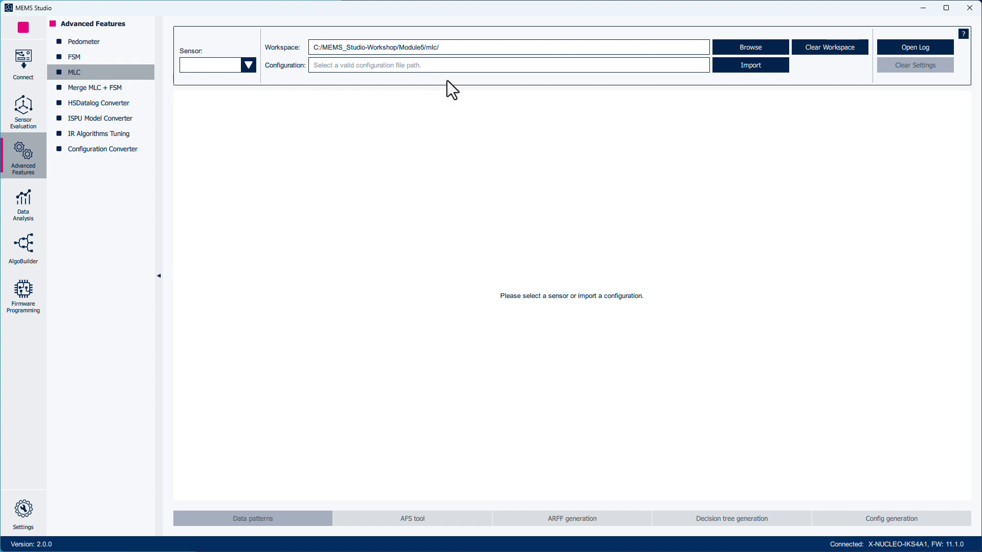
{"action": "left_click", "coordinate": [727, 44]}
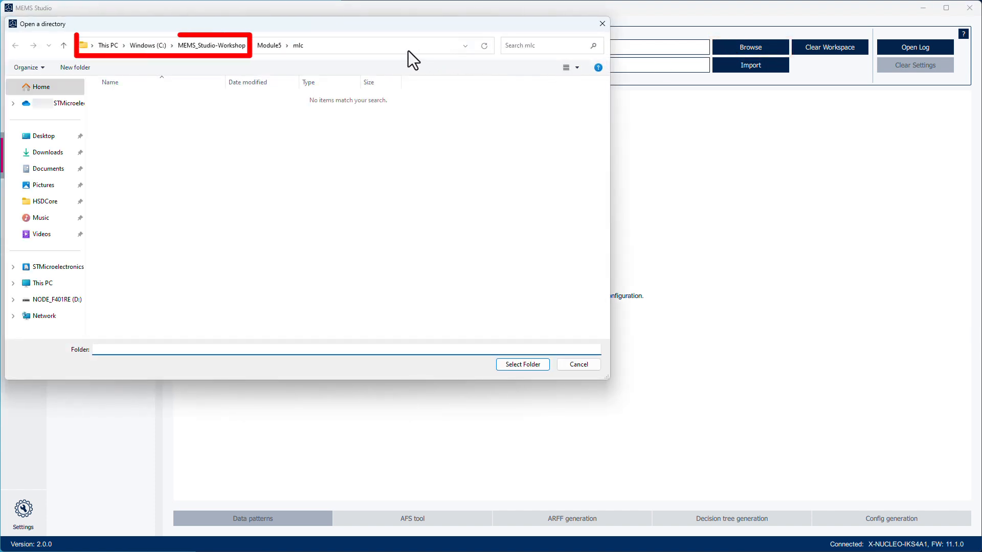
{"action": "left_click", "coordinate": [237, 48]}
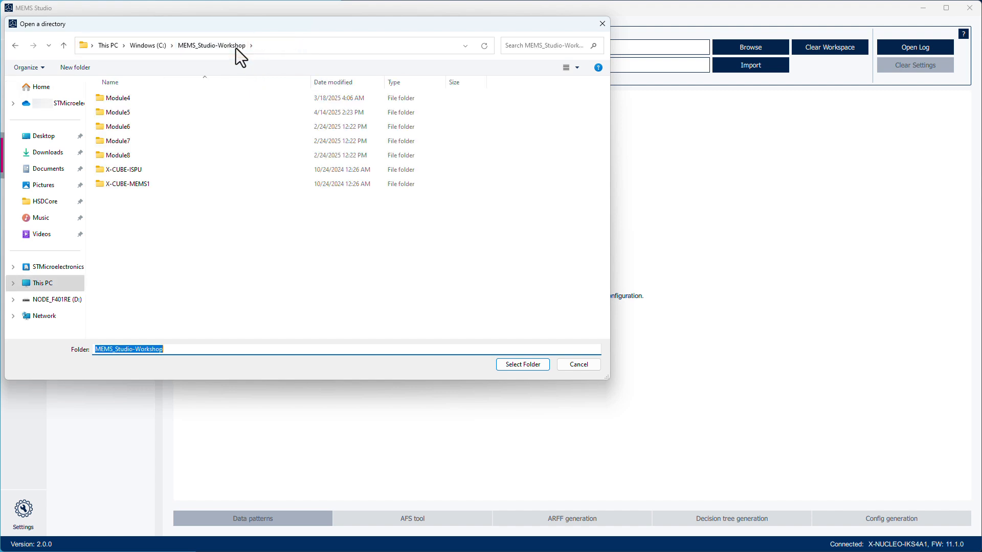
{"action": "left_click", "coordinate": [227, 114]}
{"action": "double_click", "coordinate": [227, 113]}
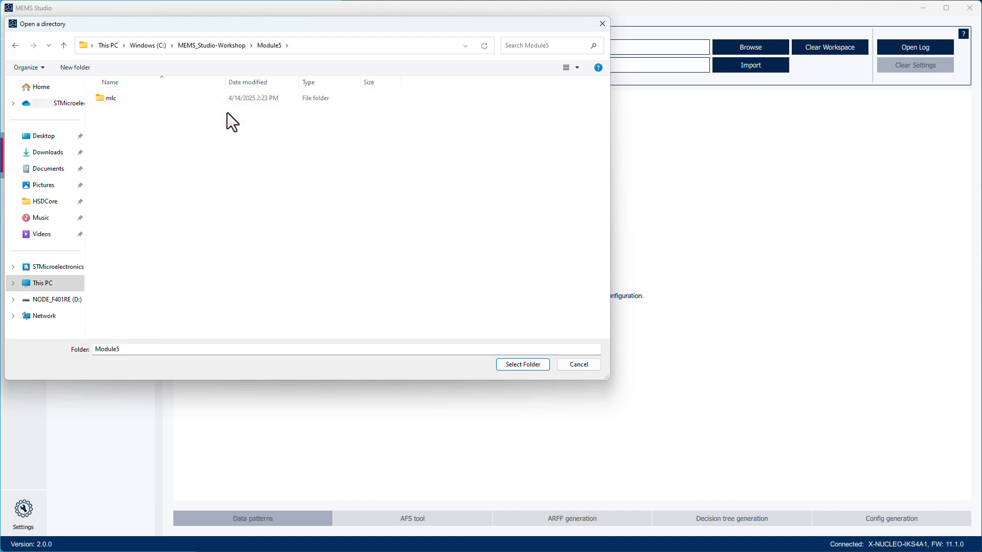
{"action": "left_click", "coordinate": [198, 100]}
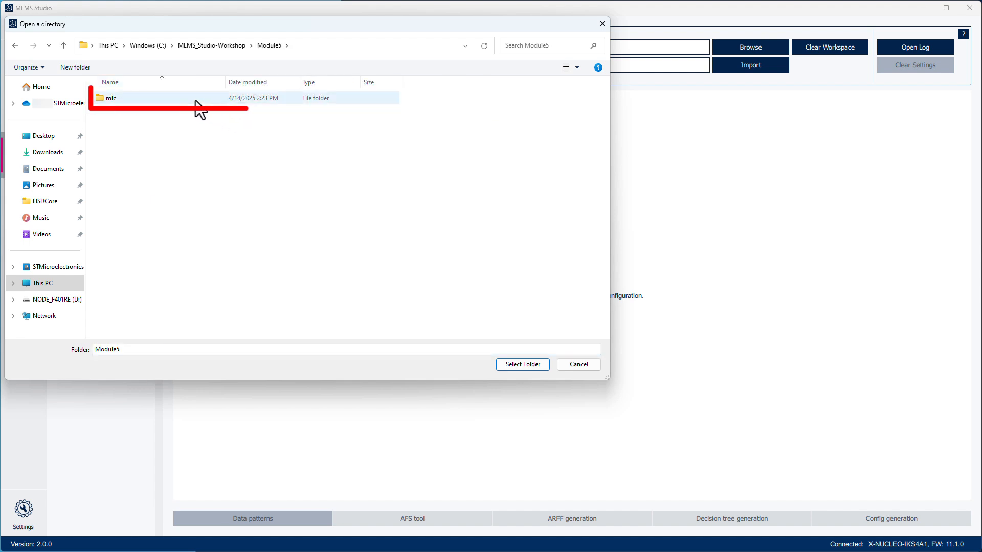
{"action": "double_click", "coordinate": [195, 101]}
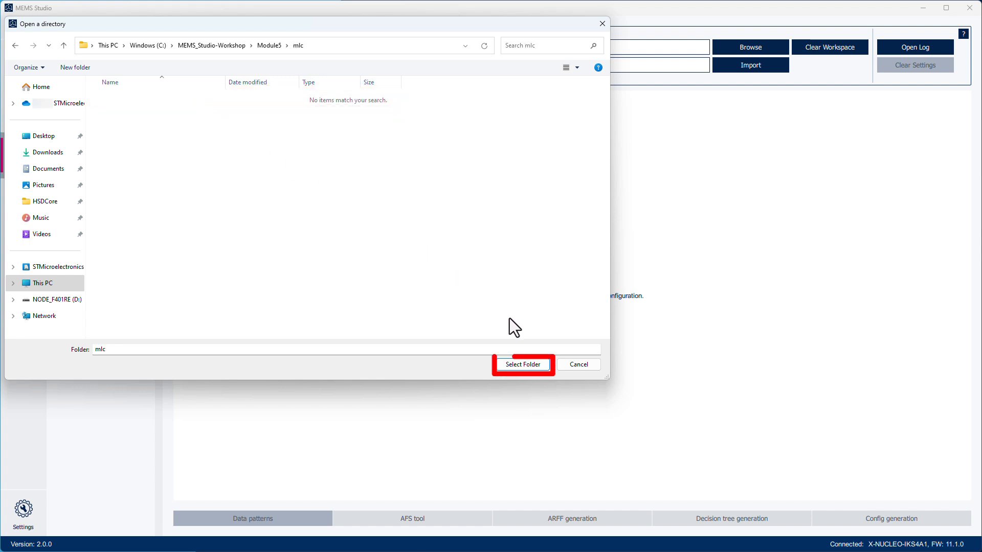
{"action": "left_click", "coordinate": [544, 366]}
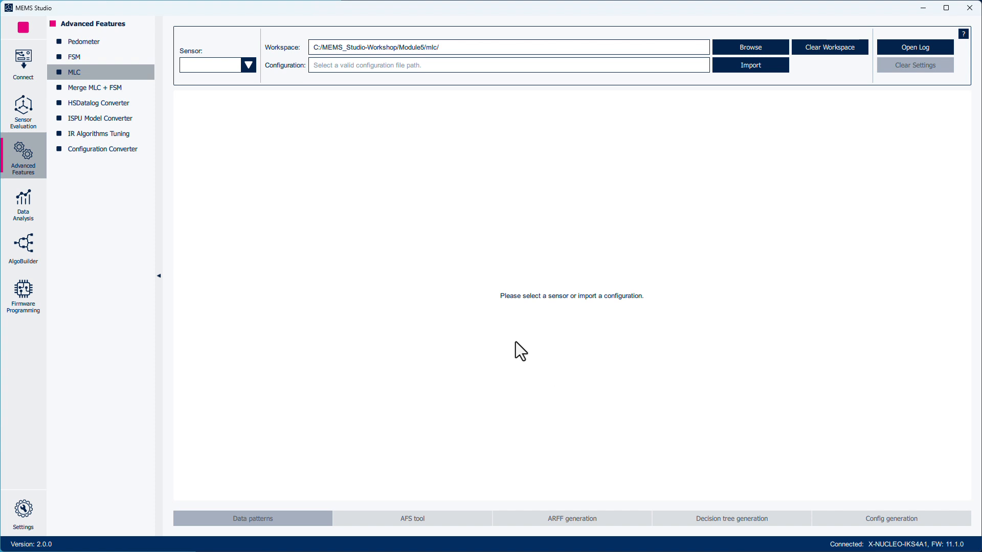
{"action": "left_click", "coordinate": [248, 65]}
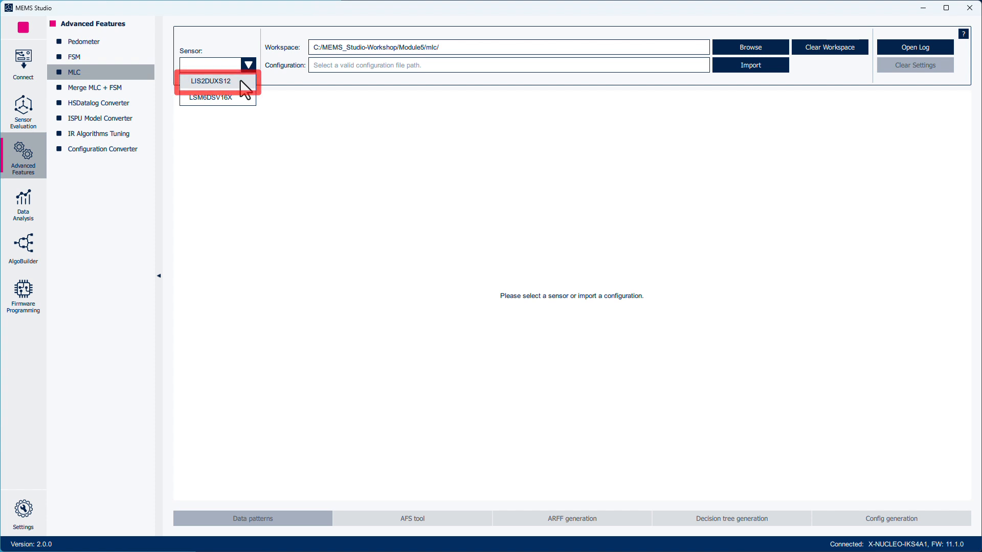
{"action": "left_click", "coordinate": [240, 81]}
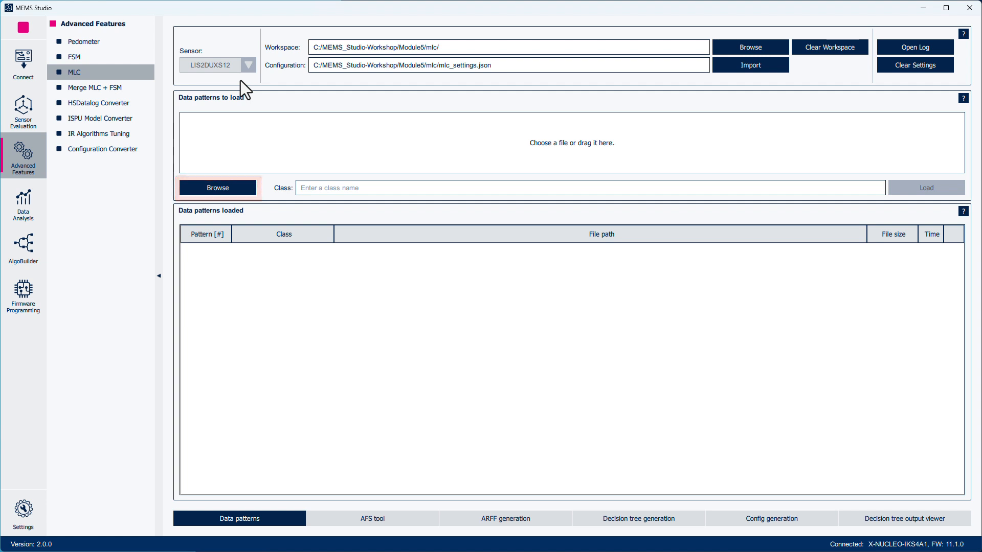
Add processed_stable_01.csv, processed_stable_02.csv and processed_stable_03.csv from MEMS_Studio-Workshop/Module4/processed to the data patterns to load
{"action": "left_click", "coordinate": [249, 188]}
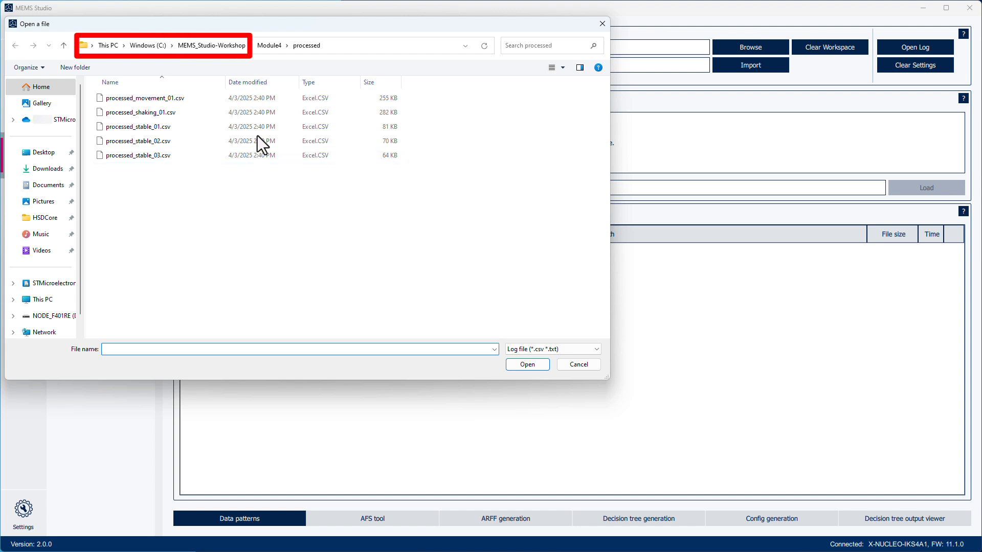
{"action": "left_click", "coordinate": [244, 51]}
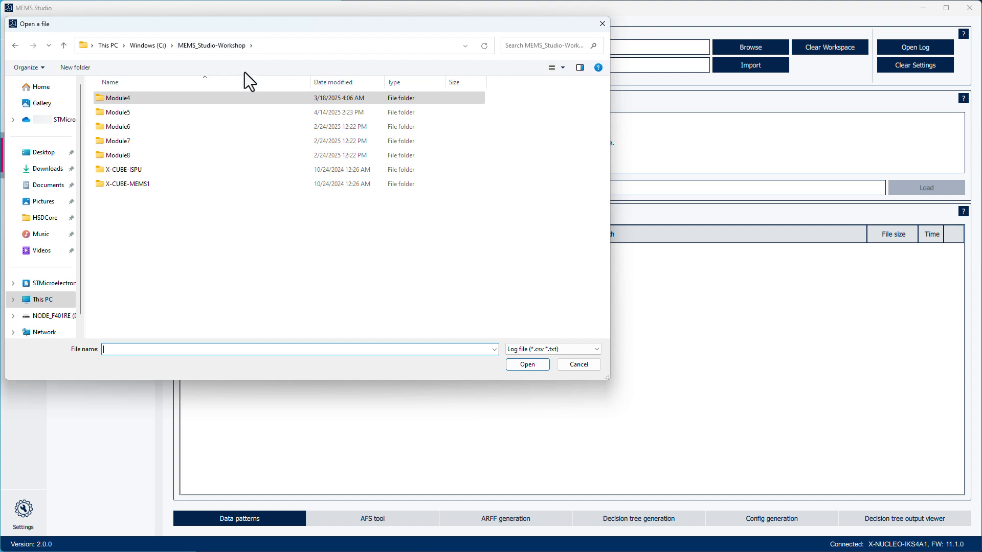
{"action": "left_click", "coordinate": [246, 98]}
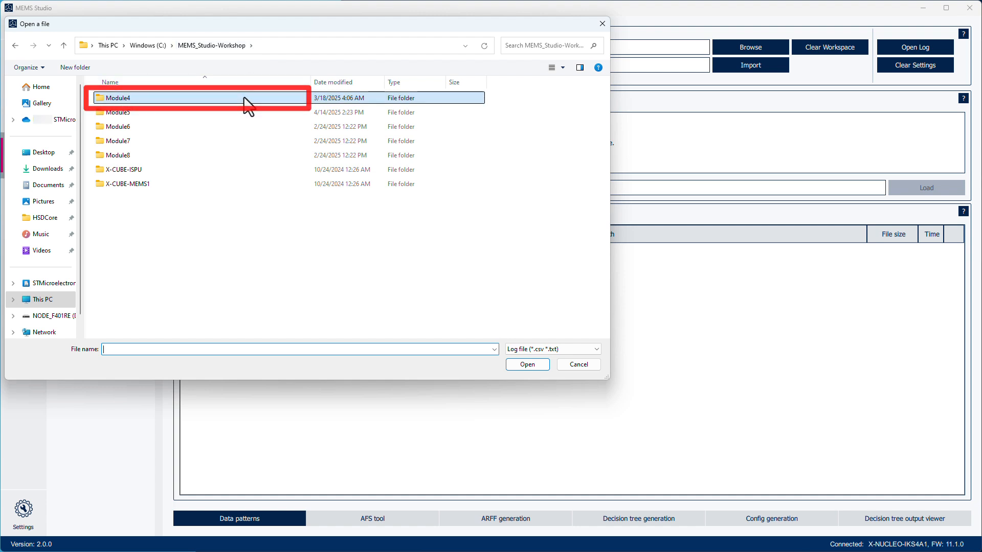
{"action": "double_click", "coordinate": [244, 97]}
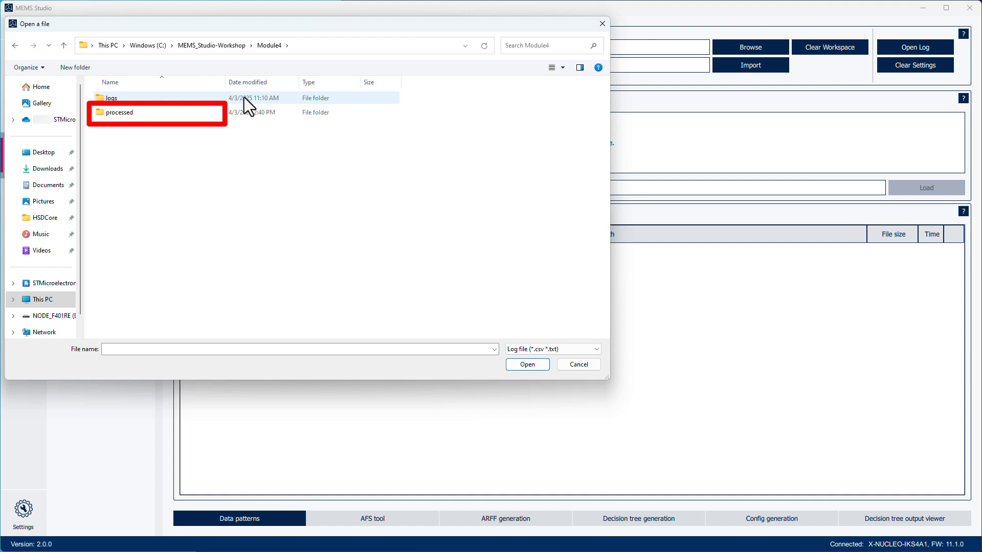
{"action": "left_click", "coordinate": [239, 116]}
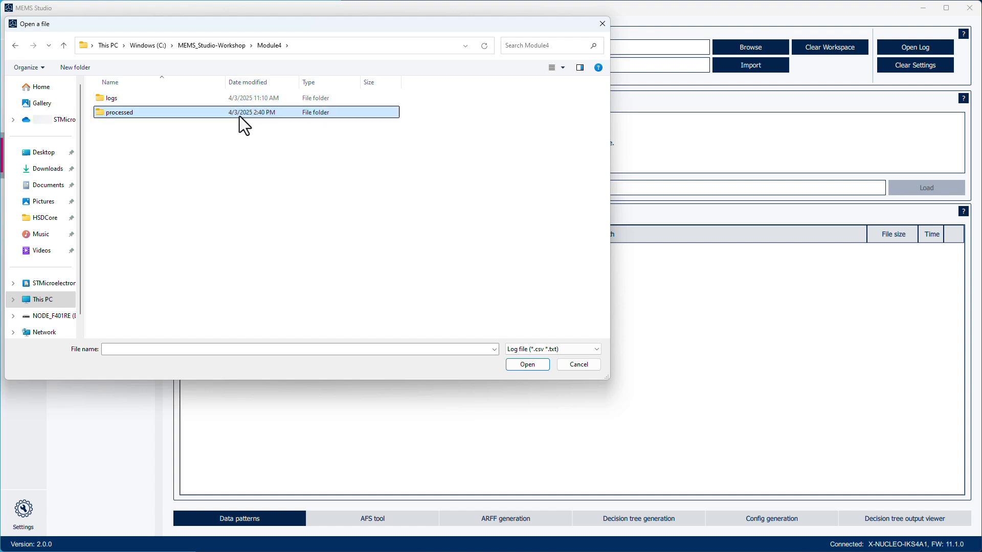
{"action": "double_click", "coordinate": [239, 114]}
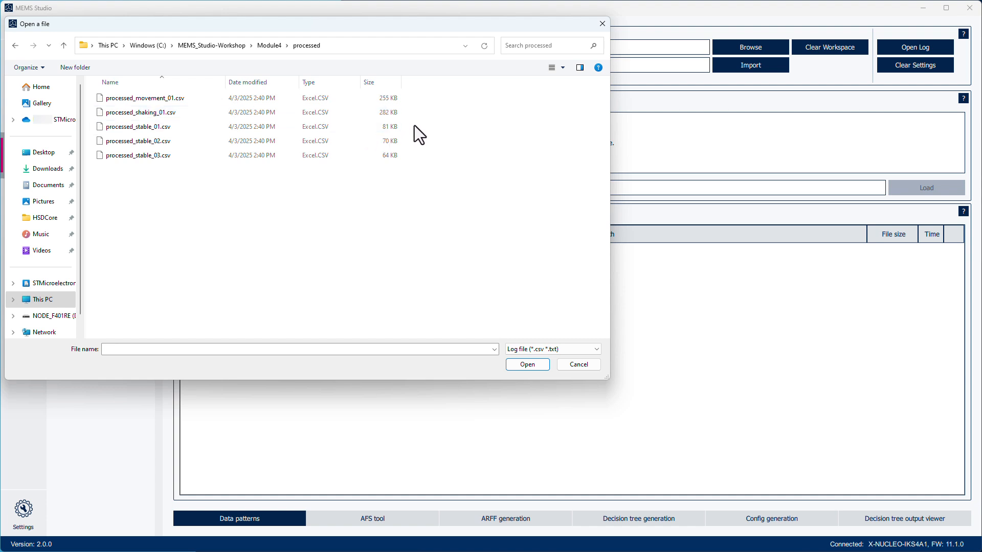
{"action": "left_click_drag", "start_coordinate": [414, 125], "coordinate": [370, 153]}
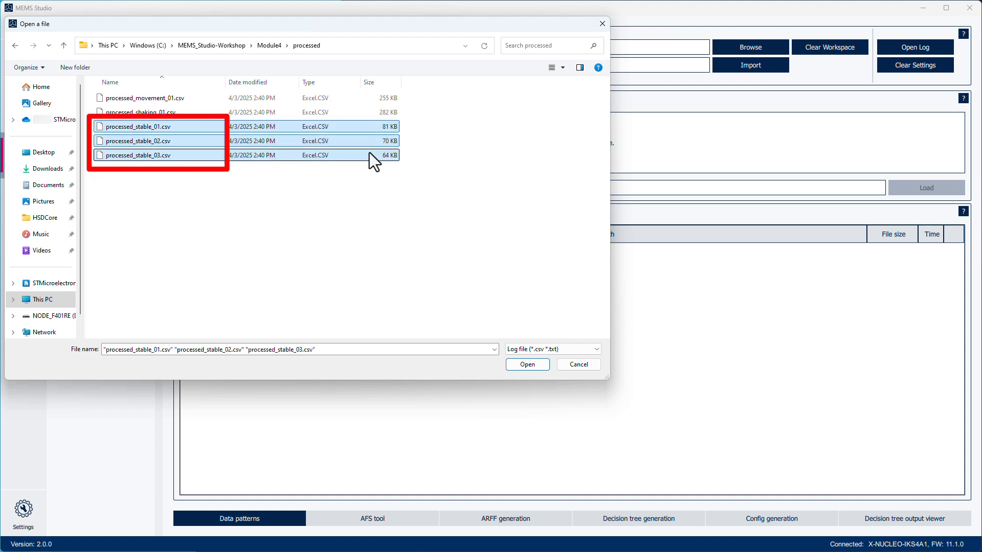
{"action": "left_click", "coordinate": [546, 367]}
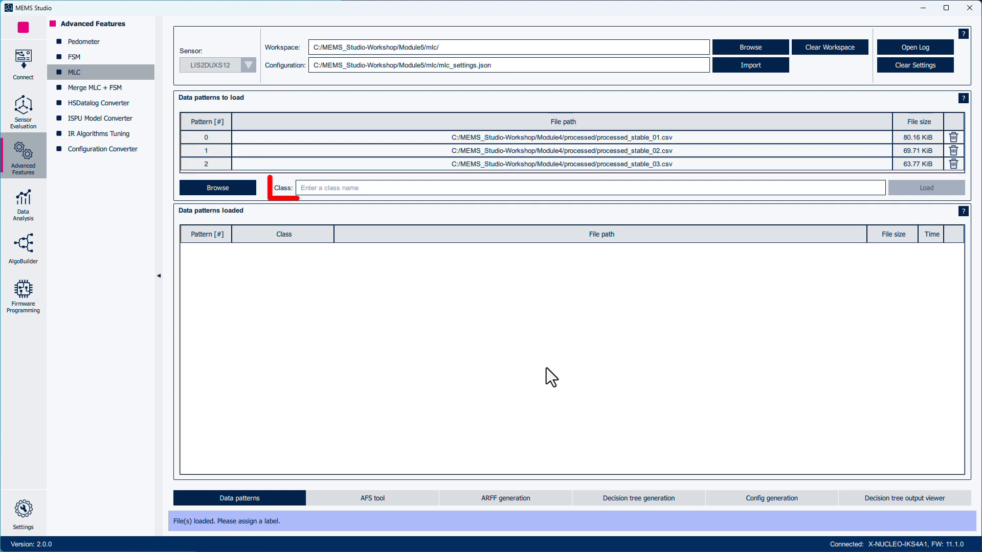
Assign the class name "stable" to the three chosen files and load them as data patterns
{"action": "left_click", "coordinate": [383, 193]}
{"action": "type", "text": "stable"}
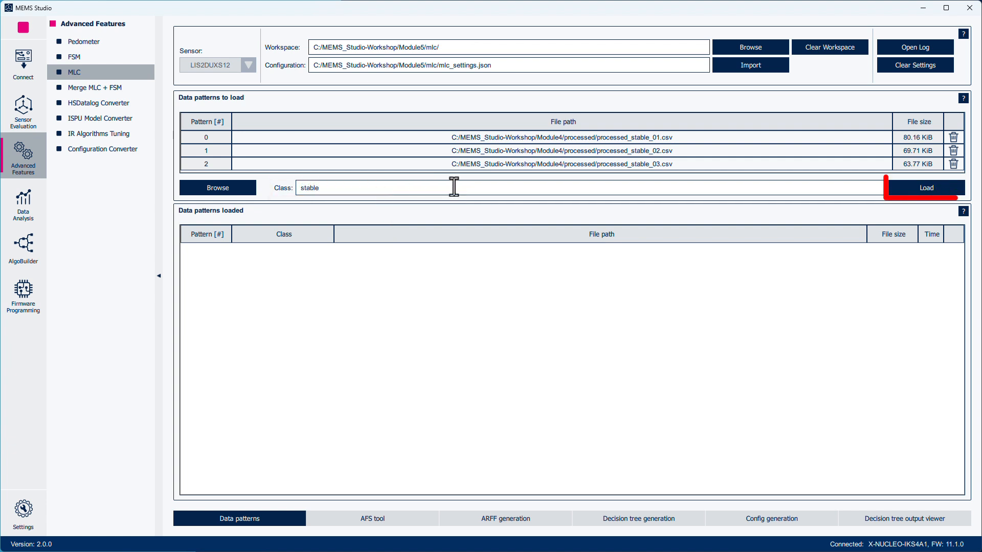
{"action": "left_click", "coordinate": [944, 188]}
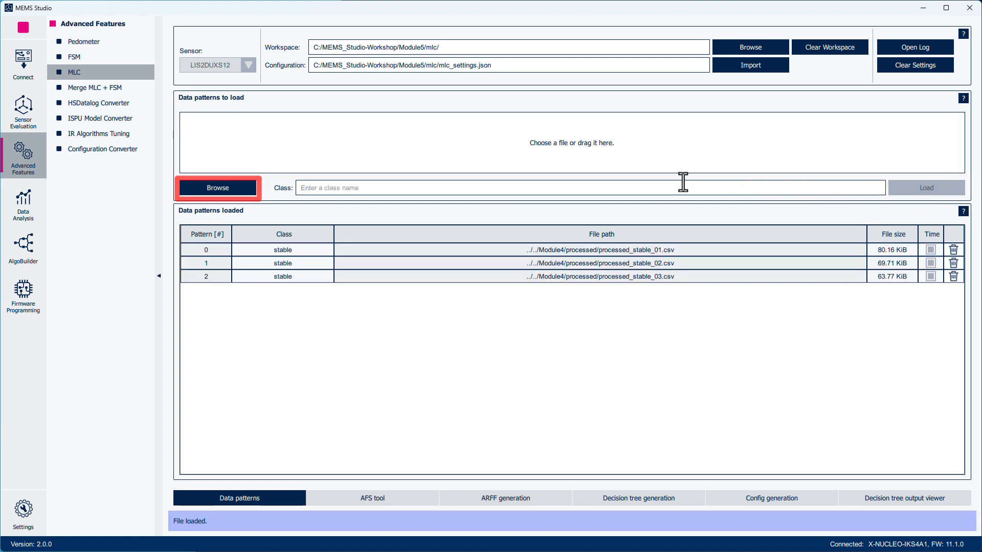
Add processed_movement_01.csv from MEMS_Studio-Workshop/Module4/processed to the data patterns to load
{"action": "left_click", "coordinate": [245, 193]}
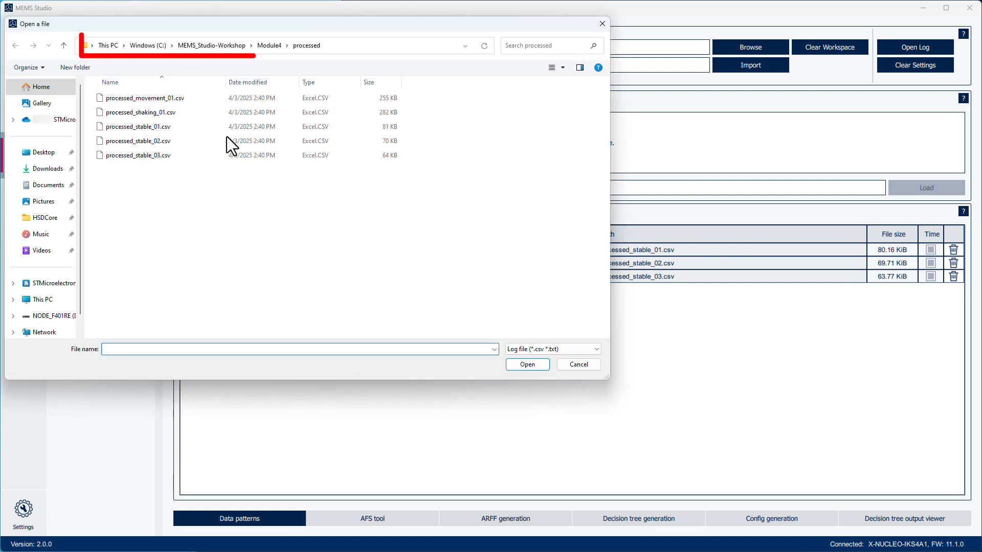
{"action": "left_click", "coordinate": [240, 47]}
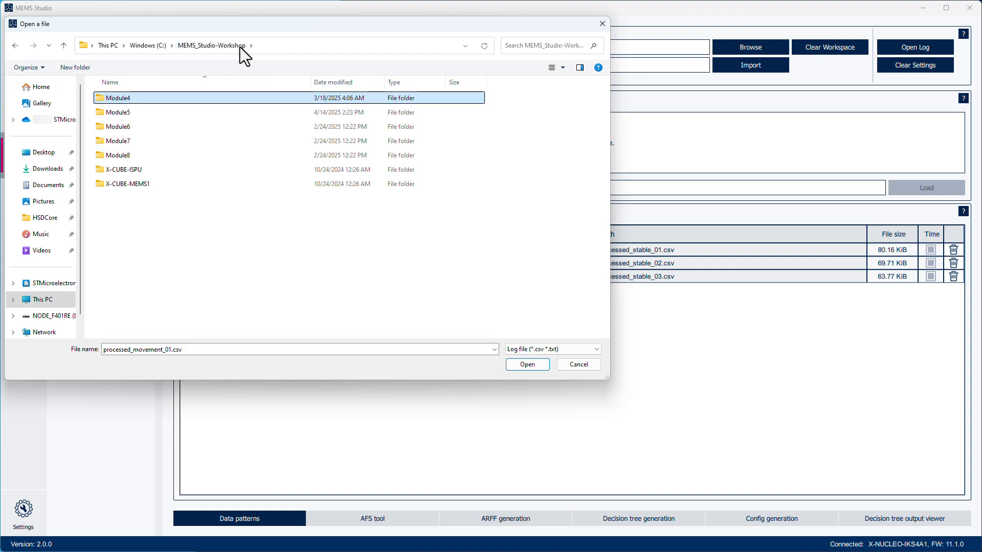
{"action": "double_click", "coordinate": [192, 97]}
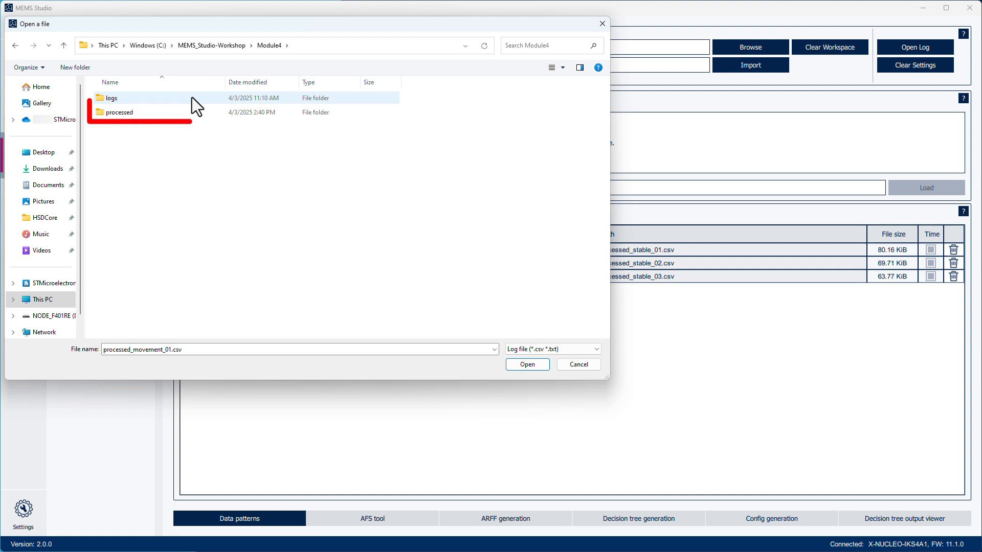
{"action": "double_click", "coordinate": [190, 113]}
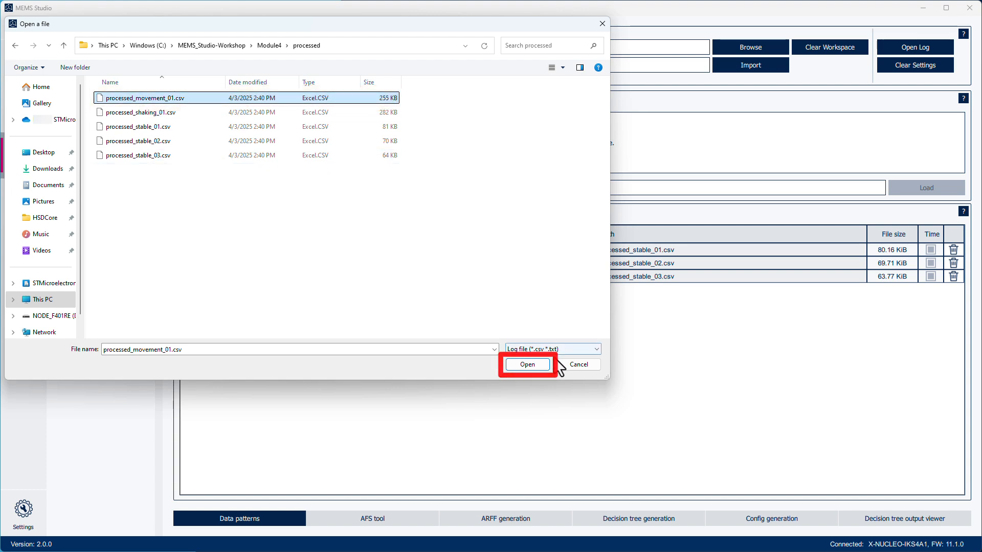
{"action": "left_click", "coordinate": [543, 369]}
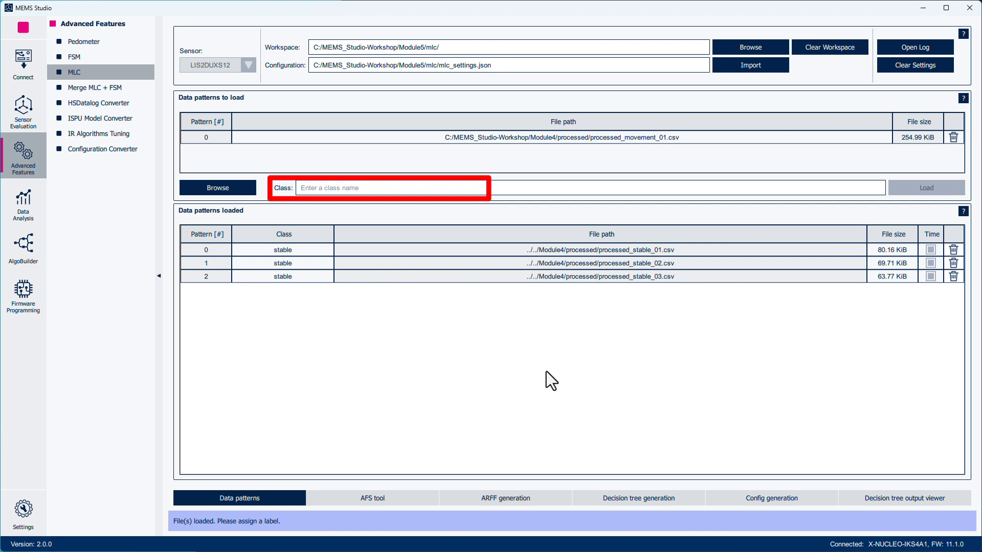
Assign the class name "movement" to the chosen movement file and load it as a data pattern
{"action": "left_click", "coordinate": [397, 185]}
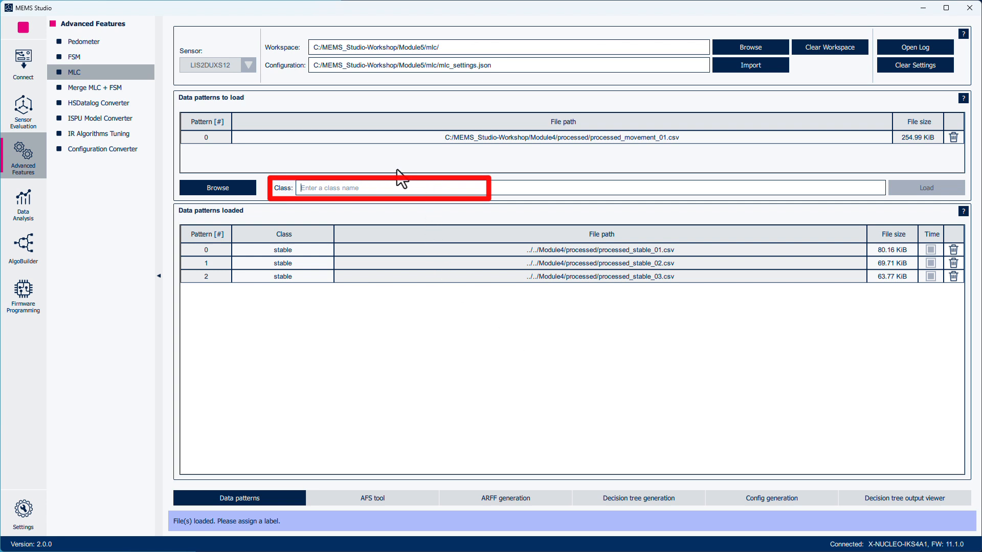
{"action": "type", "text": "movement"}
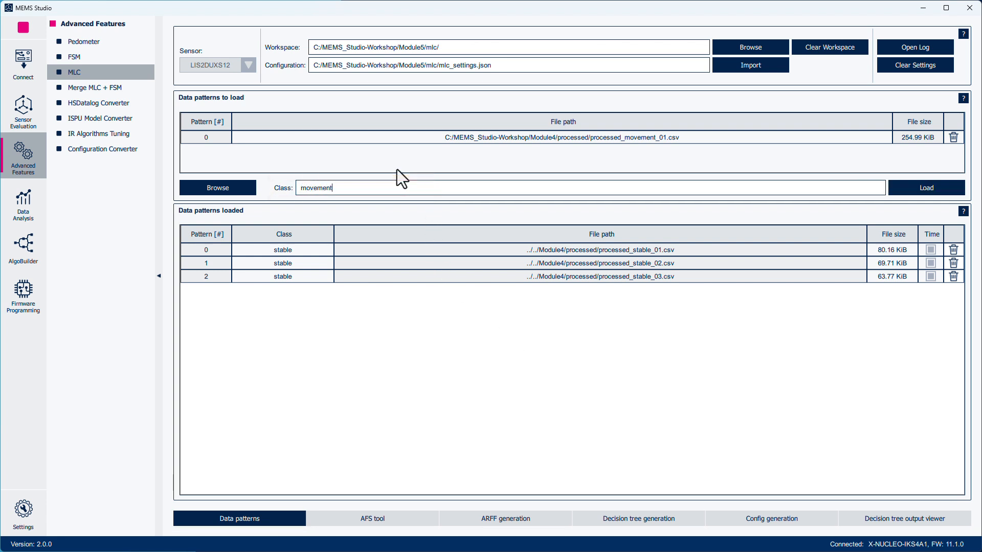
{"action": "left_click", "coordinate": [900, 189]}
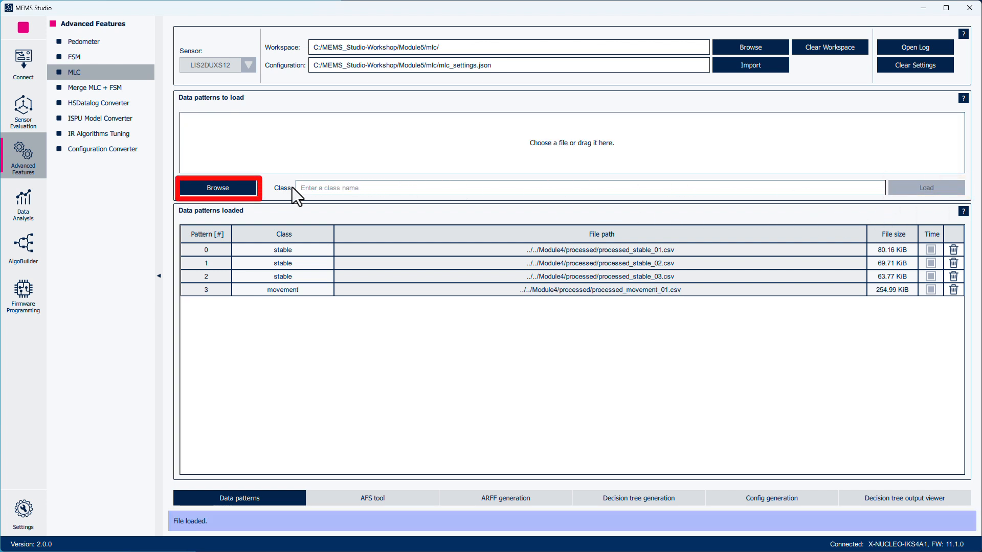
Add processed_shaking_01.csv from MEMS_Studio-Workshop/Module4/processed to the data patterns to load
{"action": "left_click", "coordinate": [246, 189]}
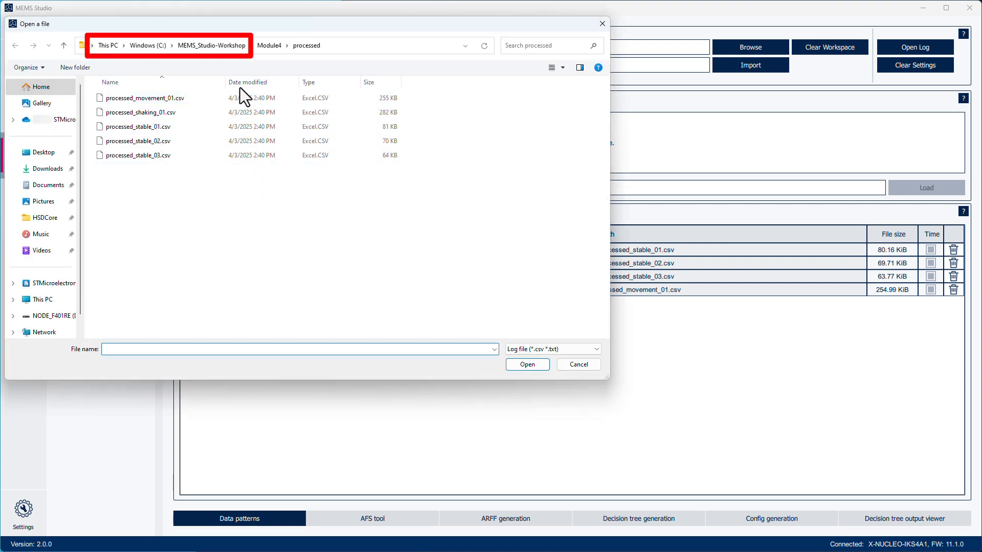
{"action": "left_click", "coordinate": [243, 46]}
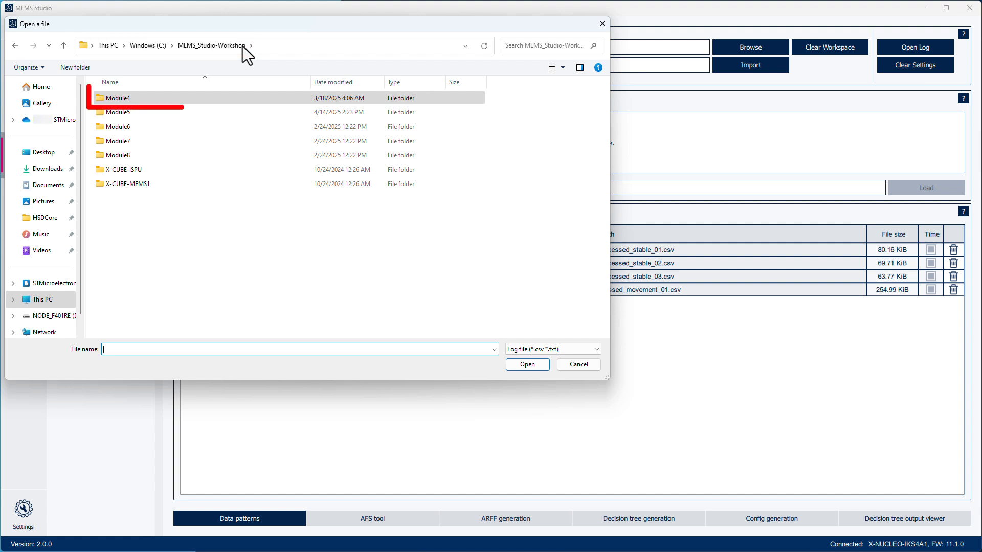
{"action": "double_click", "coordinate": [233, 99]}
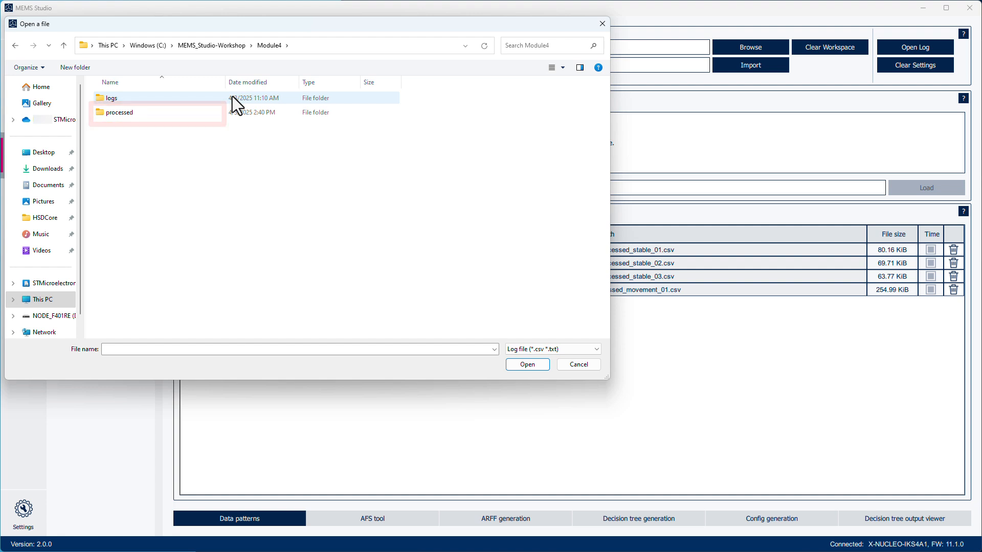
{"action": "double_click", "coordinate": [234, 112]}
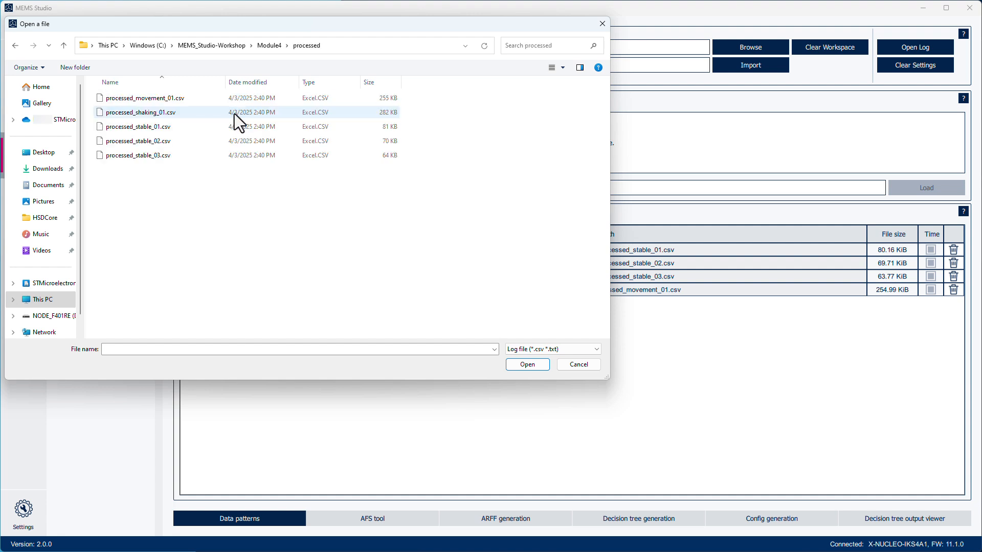
{"action": "left_click", "coordinate": [191, 112]}
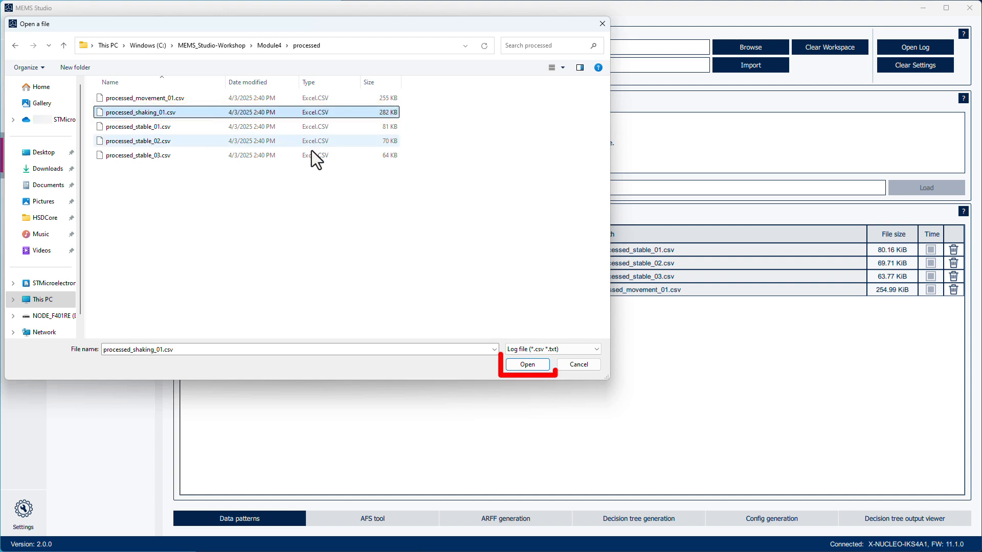
{"action": "left_click", "coordinate": [546, 367]}
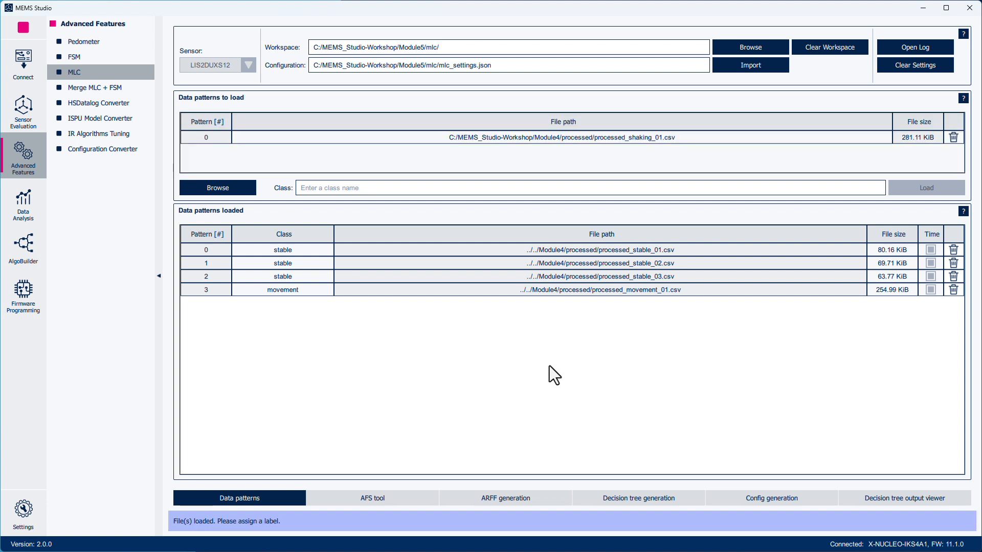
Assign the class name "shaking" to the chosen shaking file and load it as a data pattern
{"action": "left_click", "coordinate": [360, 188]}
{"action": "type", "text": "shaking"}
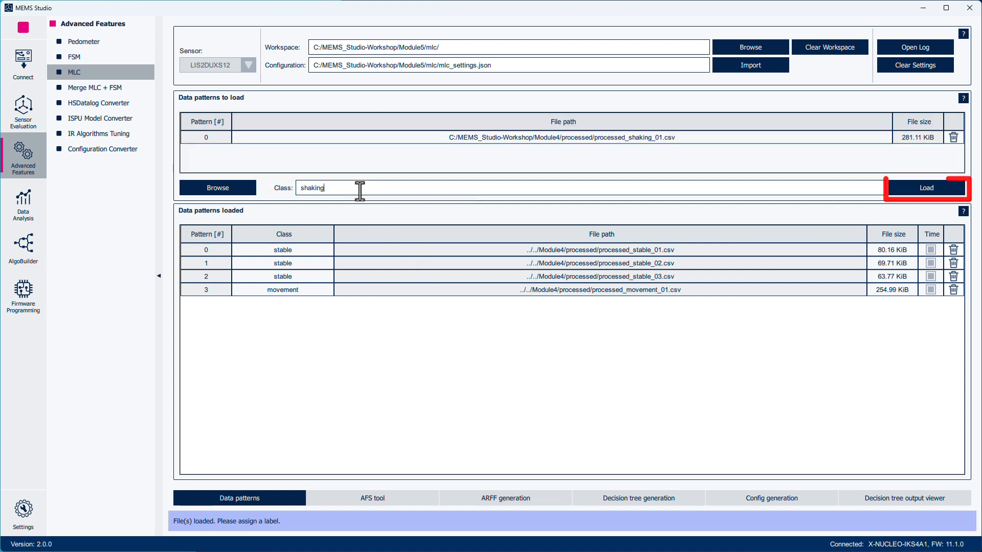
{"action": "left_click", "coordinate": [959, 191]}
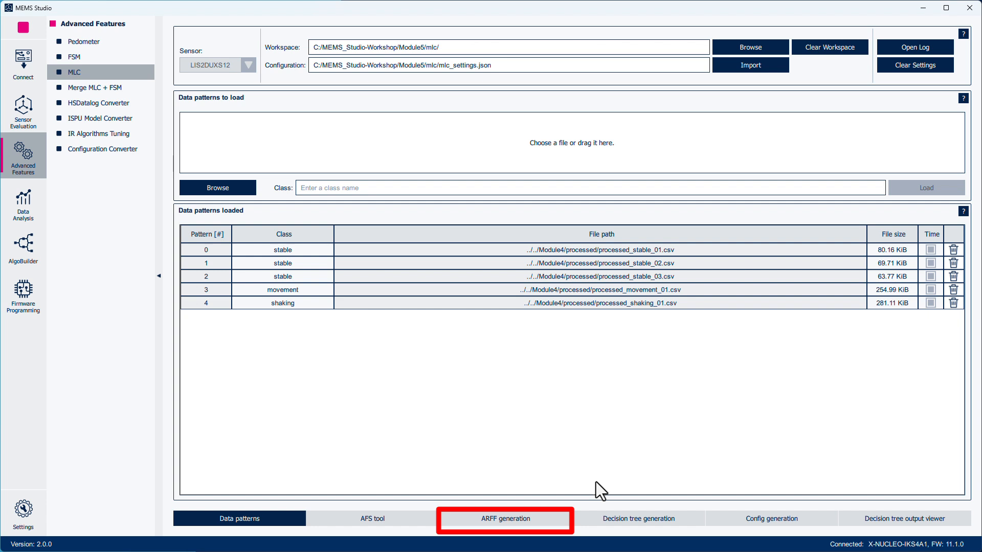
For ARFF generation, set the Machine Learning Core ODR to 100 Hz and the window length to 200
{"action": "left_click", "coordinate": [563, 523]}
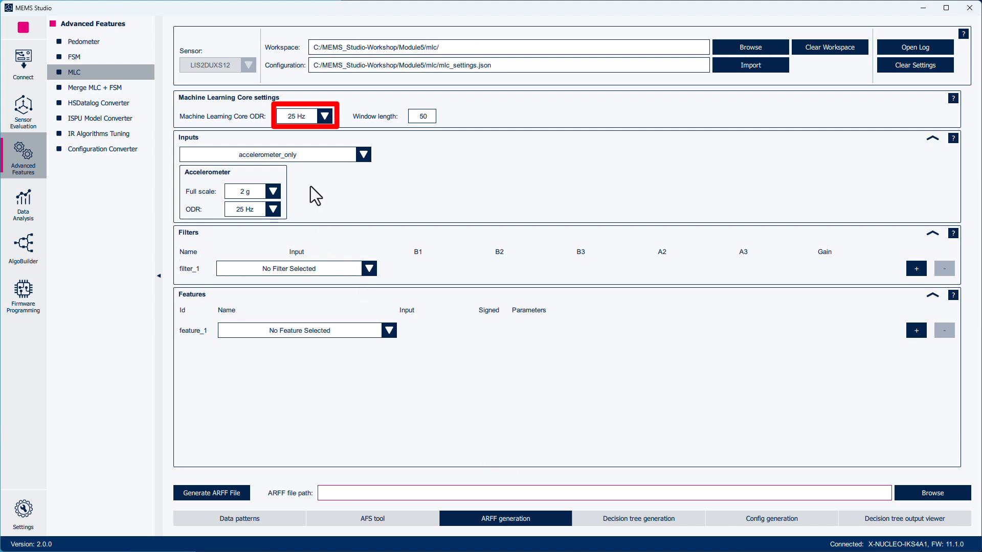
{"action": "left_click", "coordinate": [312, 118]}
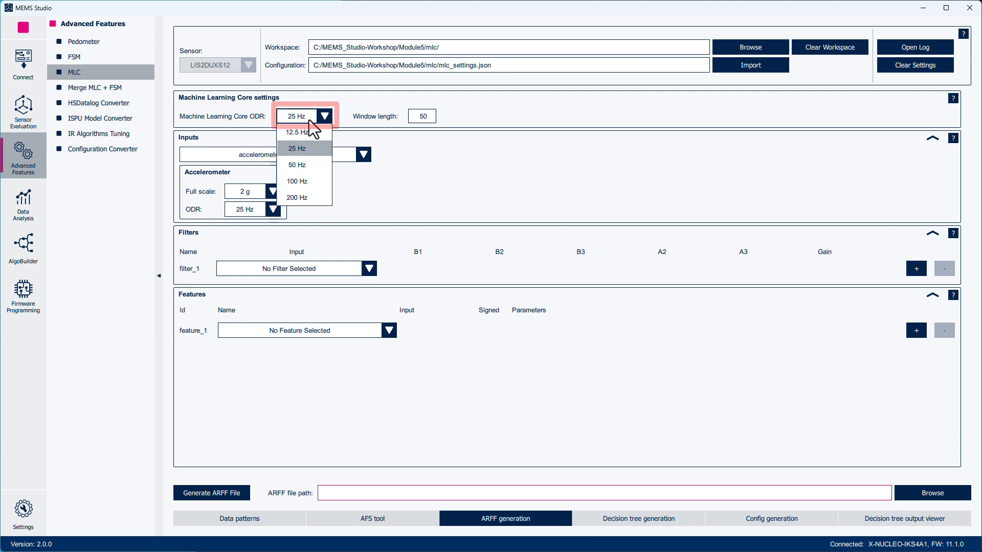
{"action": "left_click", "coordinate": [298, 182]}
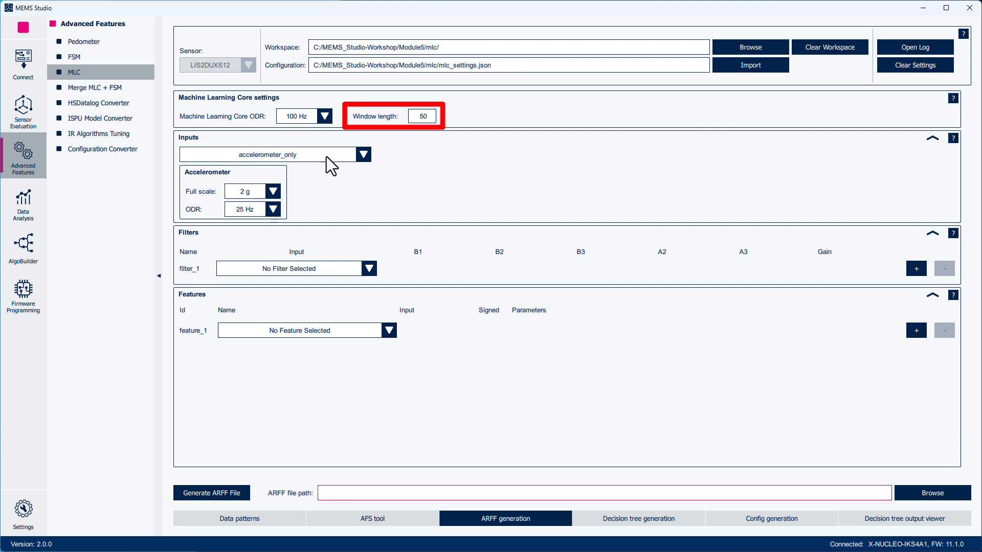
{"action": "double_click", "coordinate": [424, 116]}
{"action": "type", "text": "200"}
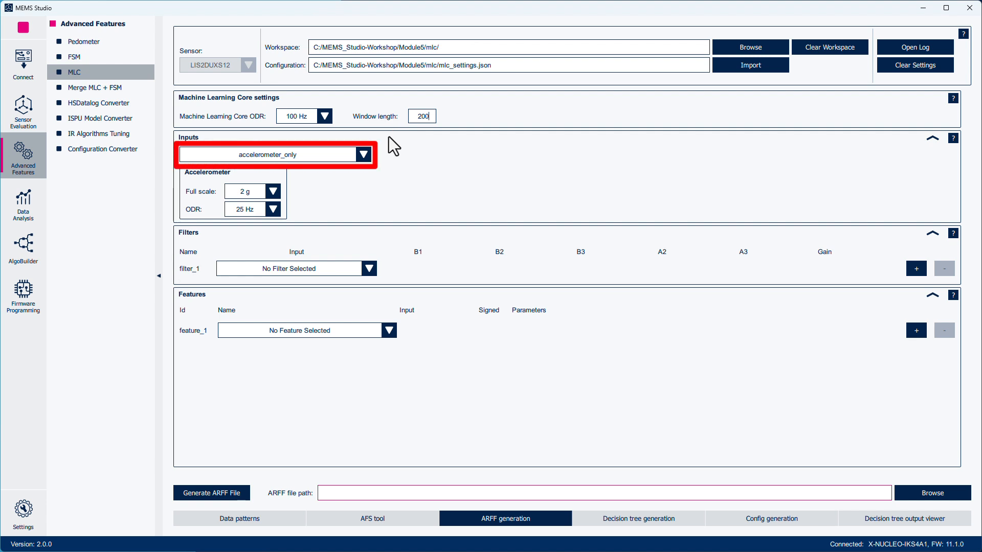
Use accelerometer_only as the input, with the accelerometer full scale at 16 g and its ODR at 100 Hz
{"action": "left_click", "coordinate": [363, 154]}
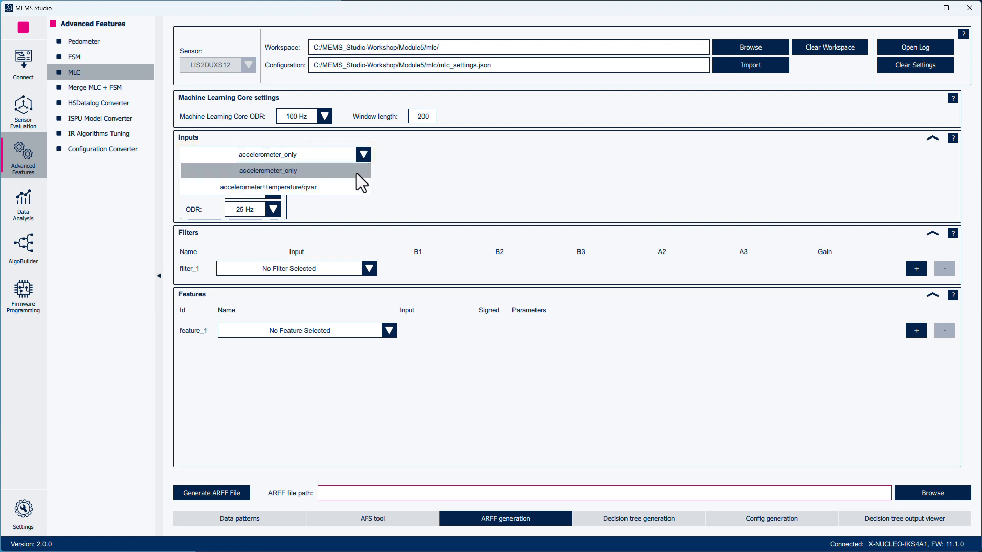
{"action": "left_click", "coordinate": [357, 173]}
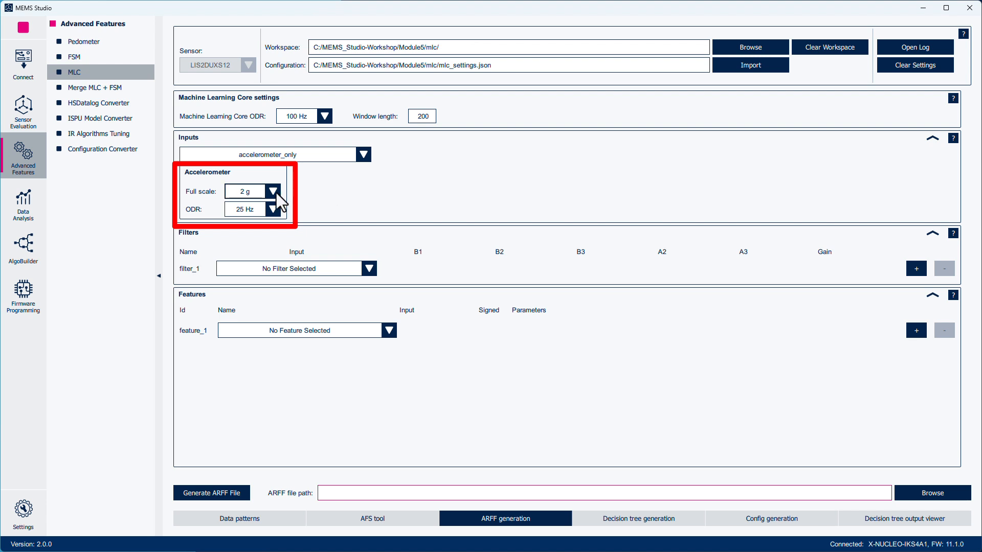
{"action": "left_click", "coordinate": [273, 191]}
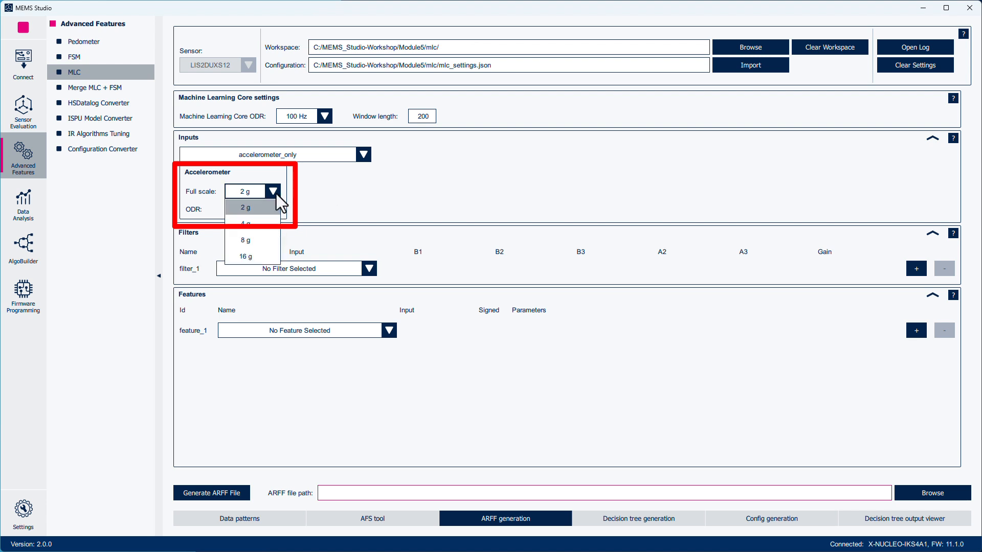
{"action": "left_click", "coordinate": [267, 255]}
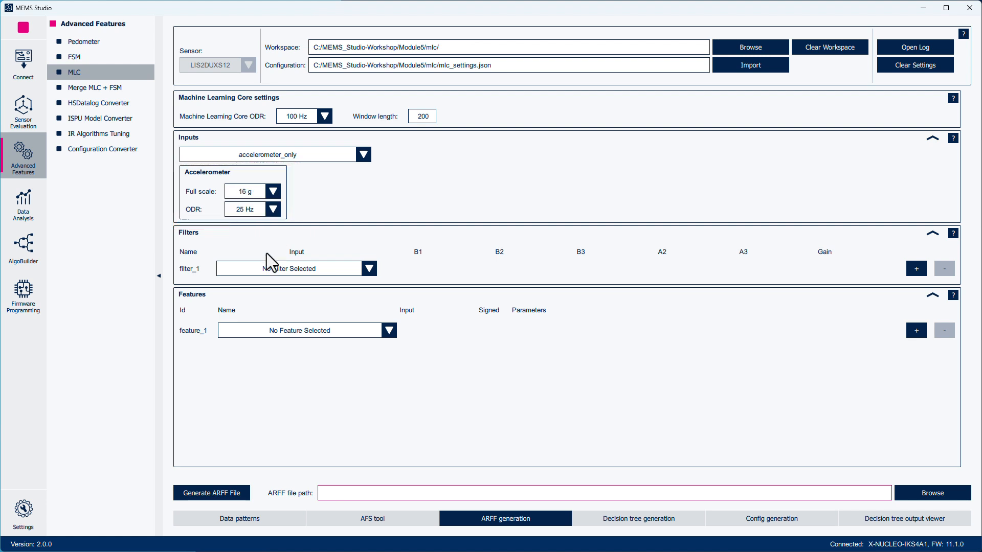
{"action": "left_click", "coordinate": [274, 209]}
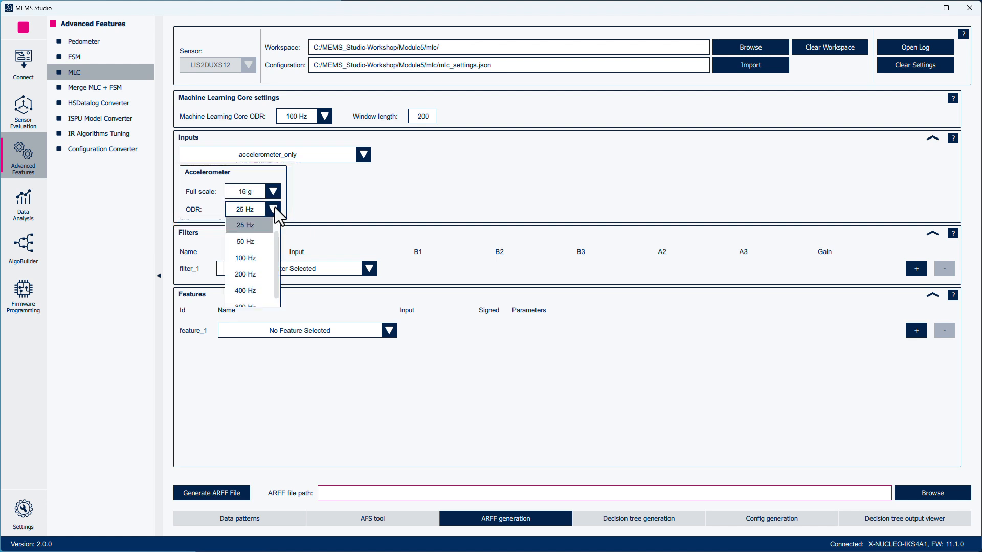
{"action": "left_click", "coordinate": [263, 257]}
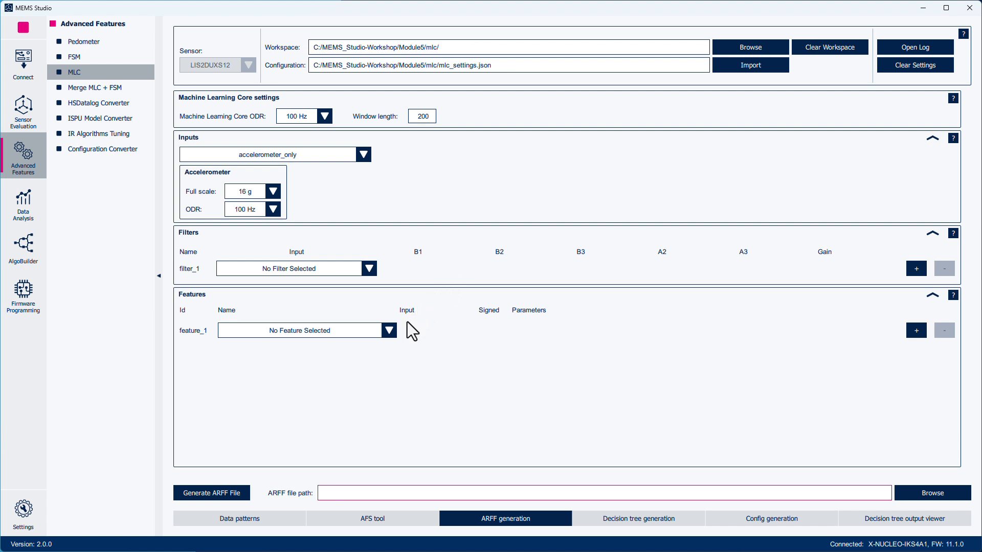
Define feature_1 as PEAK_TO_PEAK on the Acc_V2 input and generate the ARFF file
{"action": "left_click", "coordinate": [390, 331]}
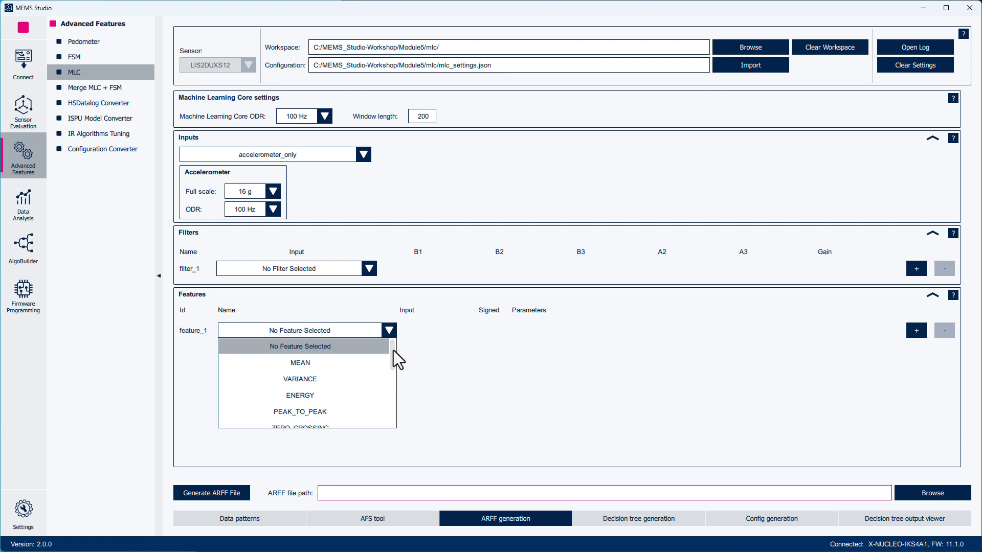
{"action": "left_click_drag", "start_coordinate": [394, 350], "coordinate": [398, 384]}
{"action": "scroll", "coordinate": [397, 384], "scroll_direction": "up", "scroll_amount": 3}
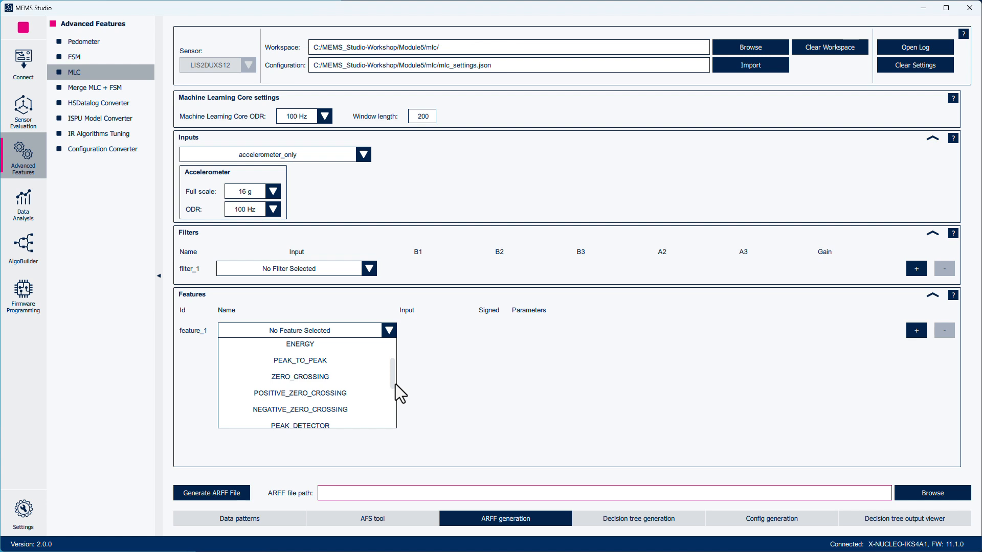
{"action": "left_click", "coordinate": [361, 364]}
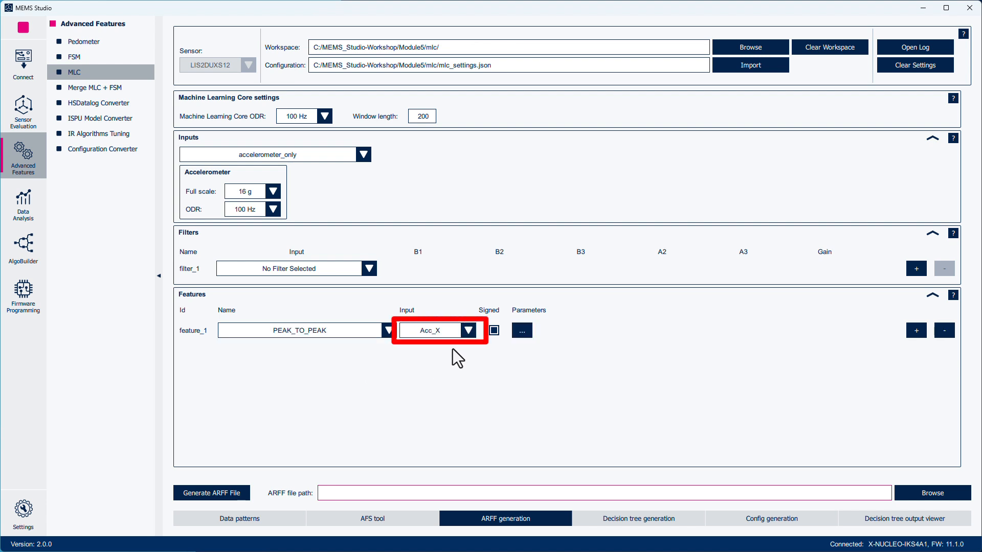
{"action": "left_click", "coordinate": [468, 331]}
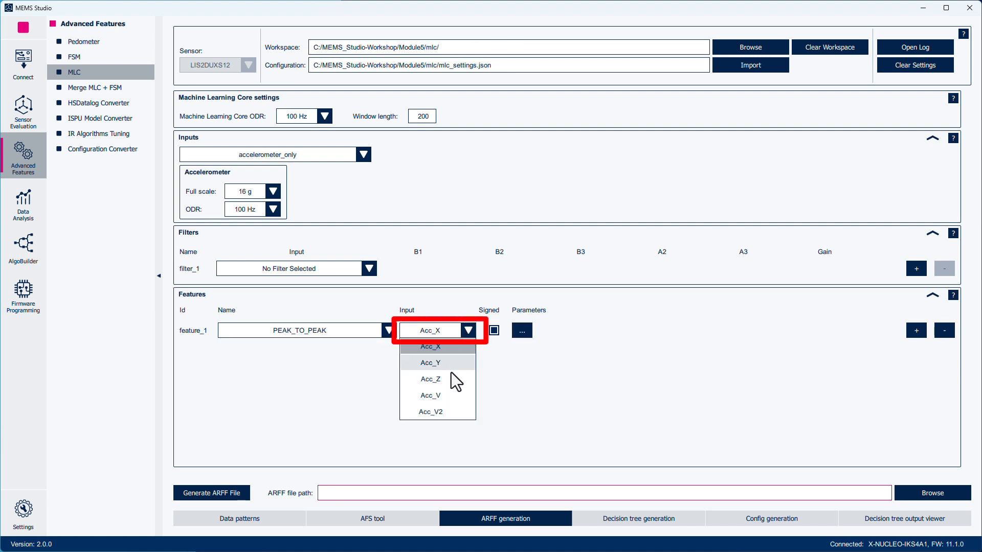
{"action": "left_click", "coordinate": [452, 411]}
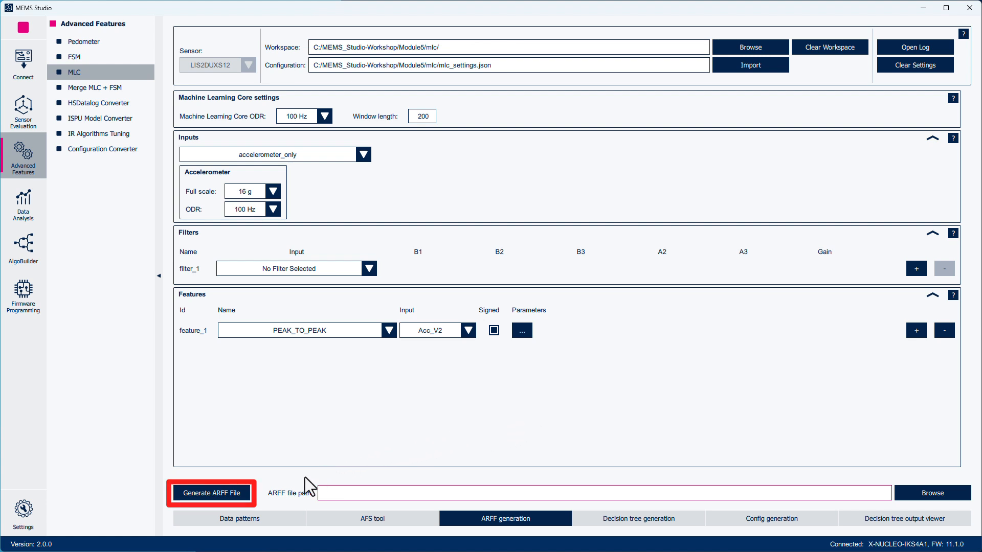
{"action": "left_click", "coordinate": [239, 493]}
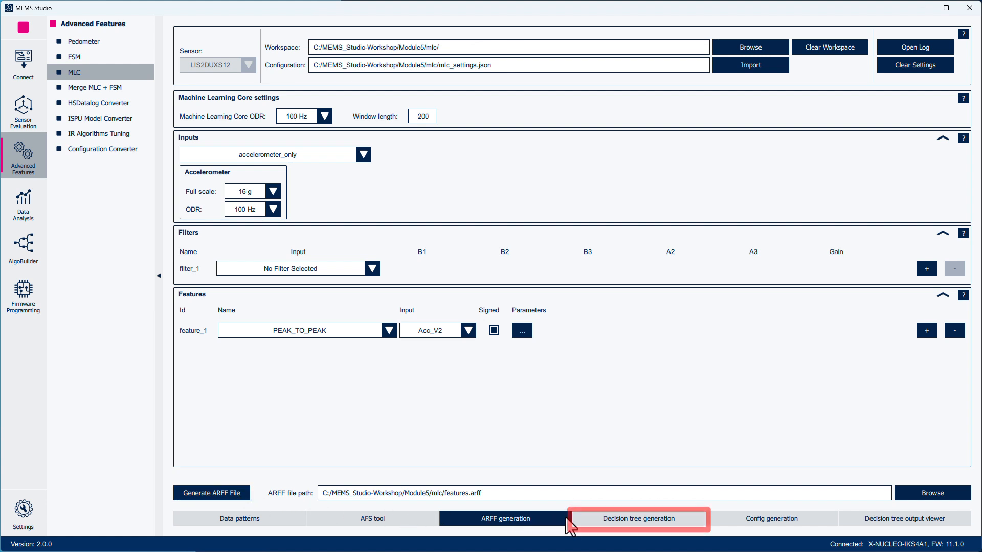
Read the help on the decision tree training parameters and generate the decision tree for the stable, movement and shaking labels
{"action": "left_click", "coordinate": [592, 518]}
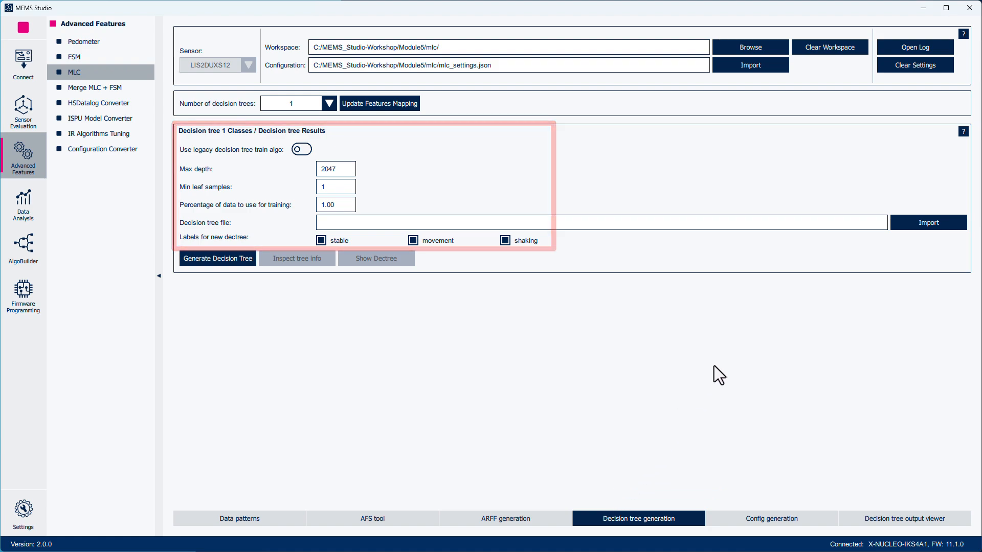
{"action": "left_click", "coordinate": [963, 132]}
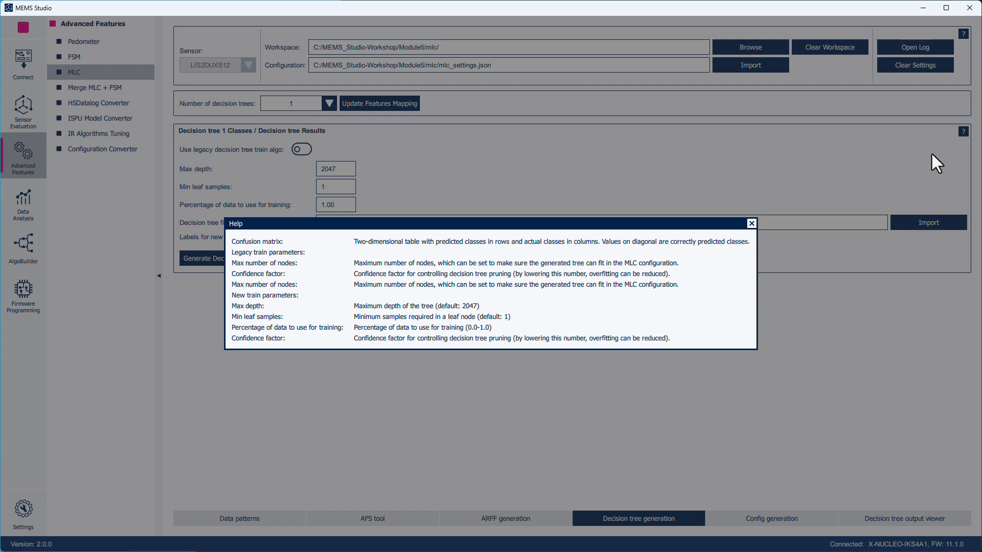
{"action": "left_click", "coordinate": [751, 224]}
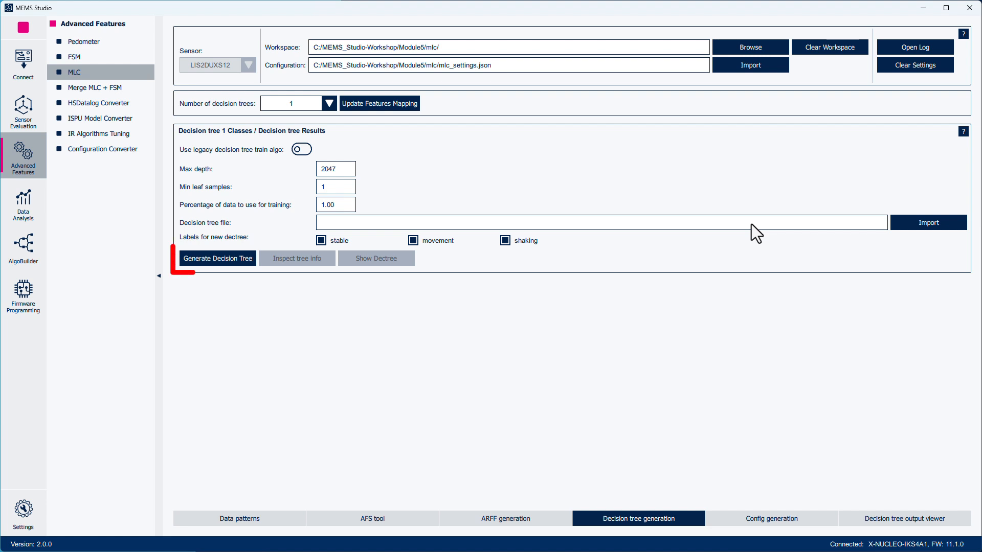
{"action": "left_click", "coordinate": [247, 260]}
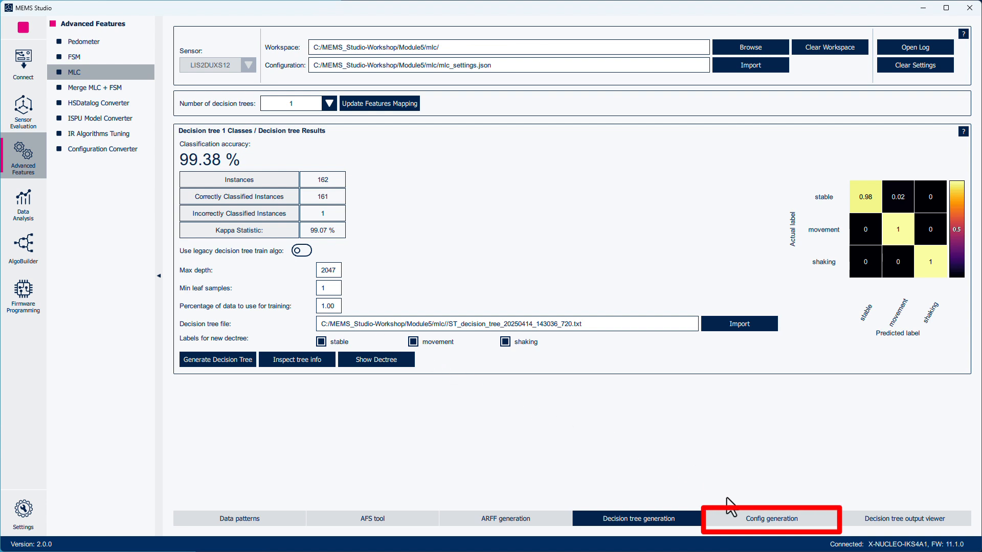
Generate the MLC configuration file with the default metaclassifier values and load it into the sensor
{"action": "left_click", "coordinate": [743, 525]}
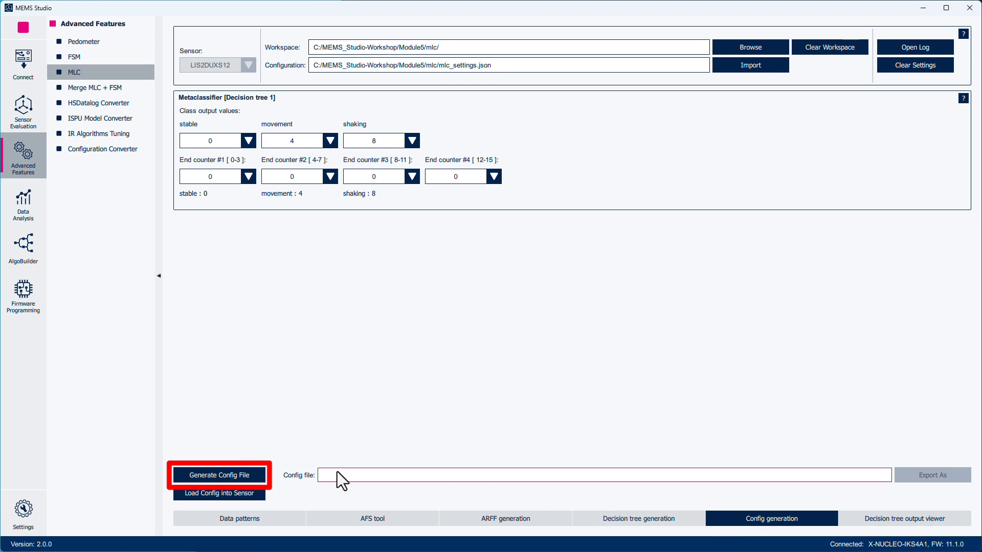
{"action": "left_click", "coordinate": [258, 476]}
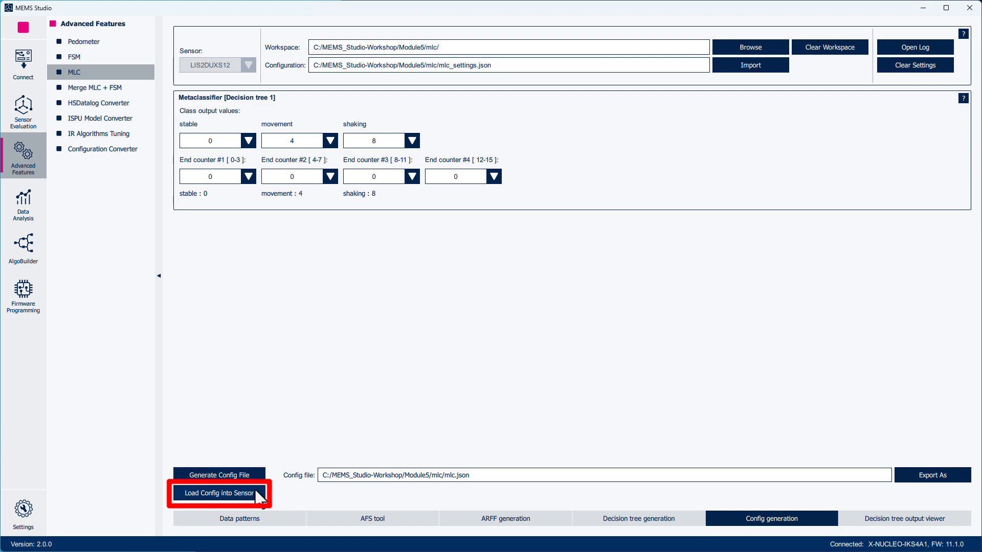
{"action": "left_click", "coordinate": [254, 494]}
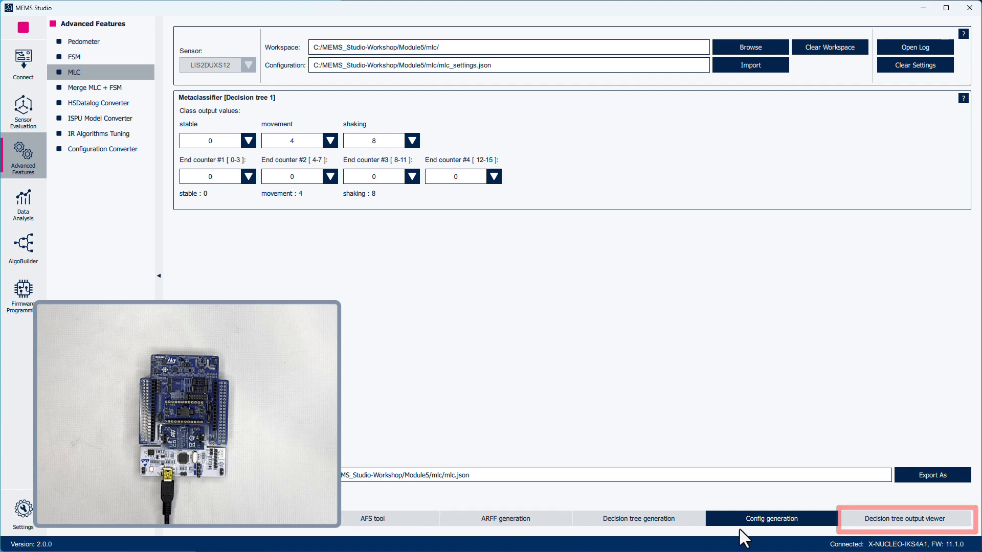
Watch the live decision tree output plot while the board is kept still, moved and shaken
{"action": "left_click", "coordinate": [867, 521]}
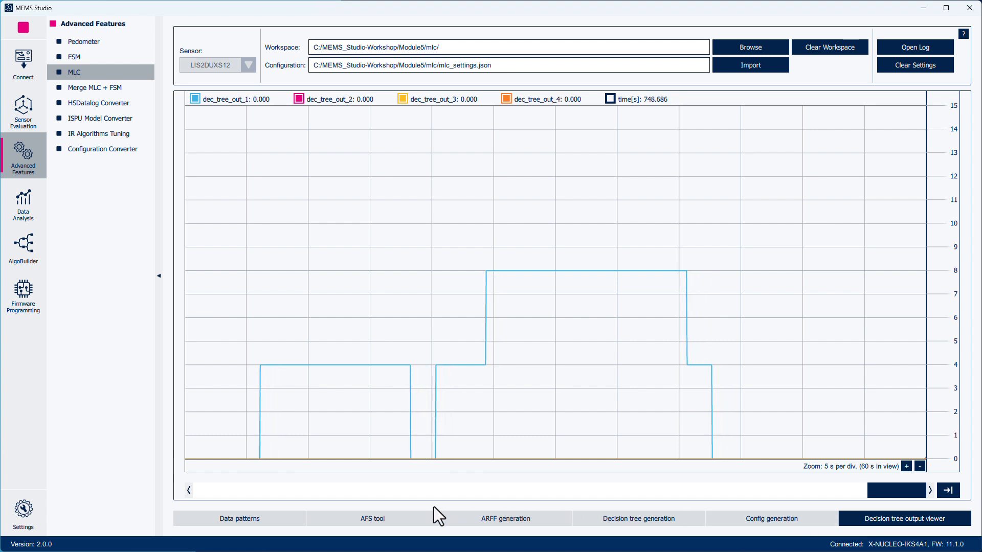
Check the help on the AFS expert mode parameters and run the automatic selection for window length and features
{"action": "left_click", "coordinate": [412, 519]}
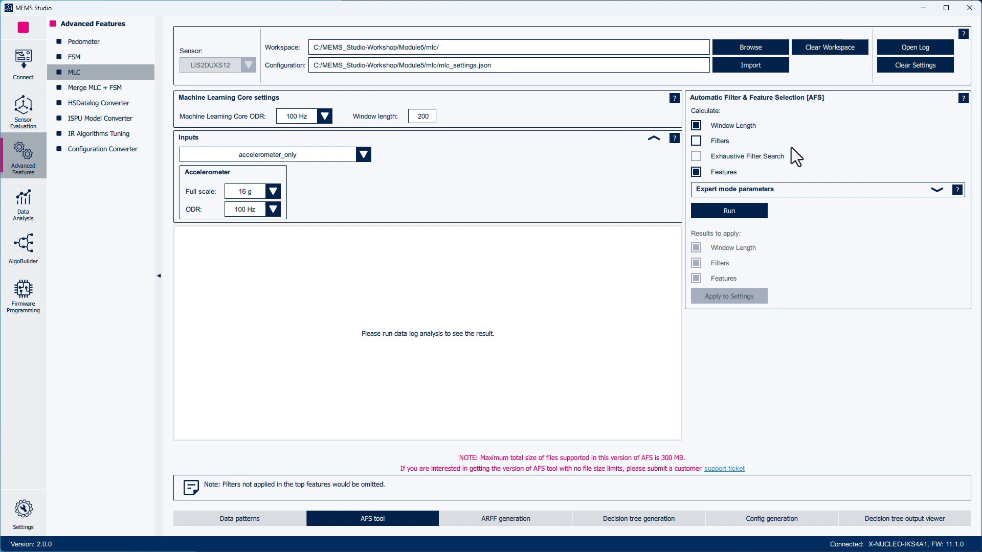
{"action": "left_click", "coordinate": [939, 191]}
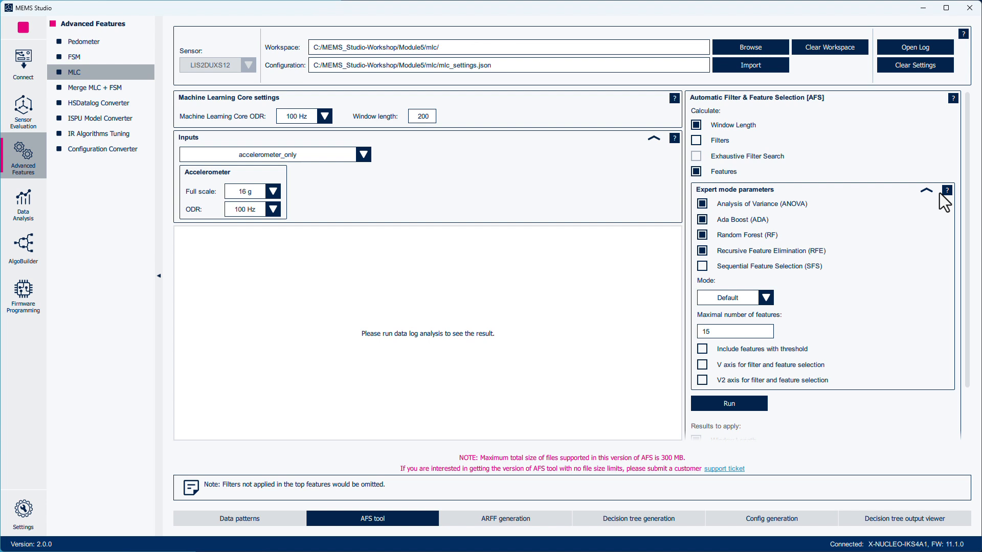
{"action": "left_click", "coordinate": [947, 190]}
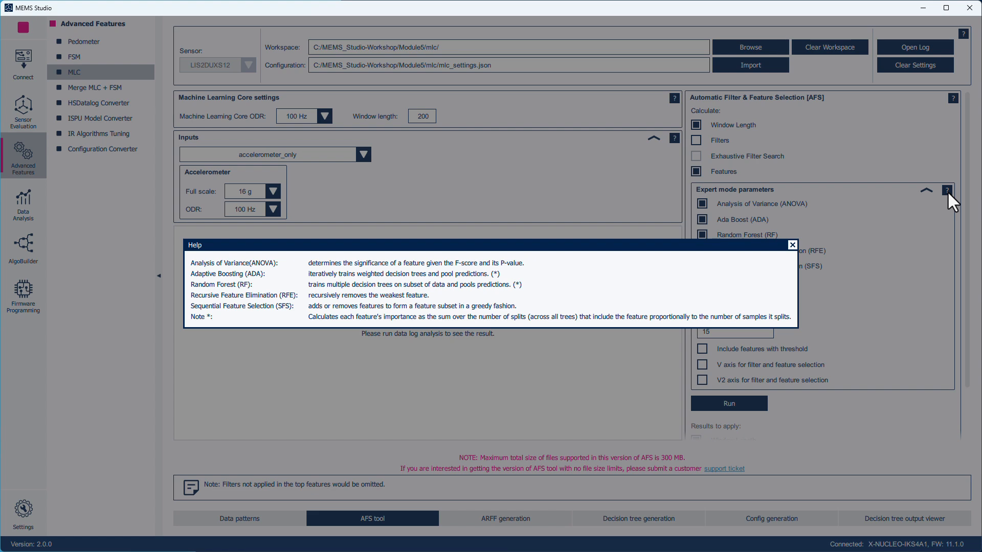
{"action": "left_click", "coordinate": [793, 245]}
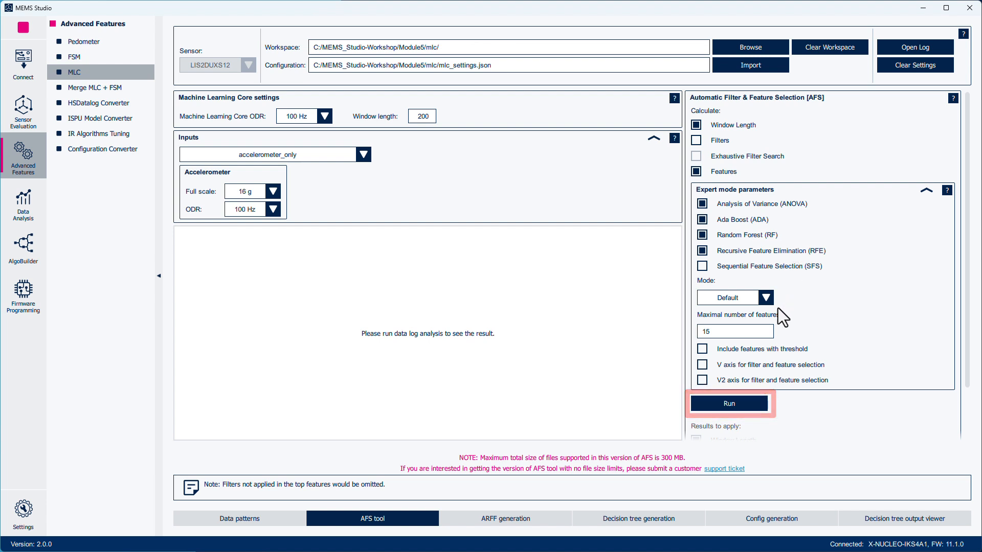
{"action": "left_click", "coordinate": [756, 402]}
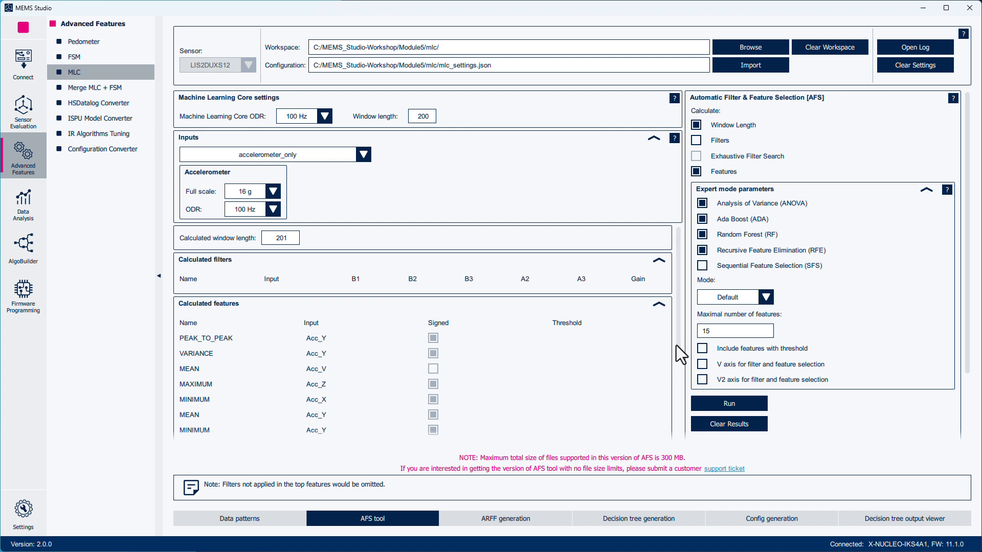
Review the calculated features and apply the AFS window length, filters and features to the settings
{"action": "left_click_drag", "start_coordinate": [680, 341], "coordinate": [677, 422]}
{"action": "left_click_drag", "start_coordinate": [674, 455], "coordinate": [682, 397]}
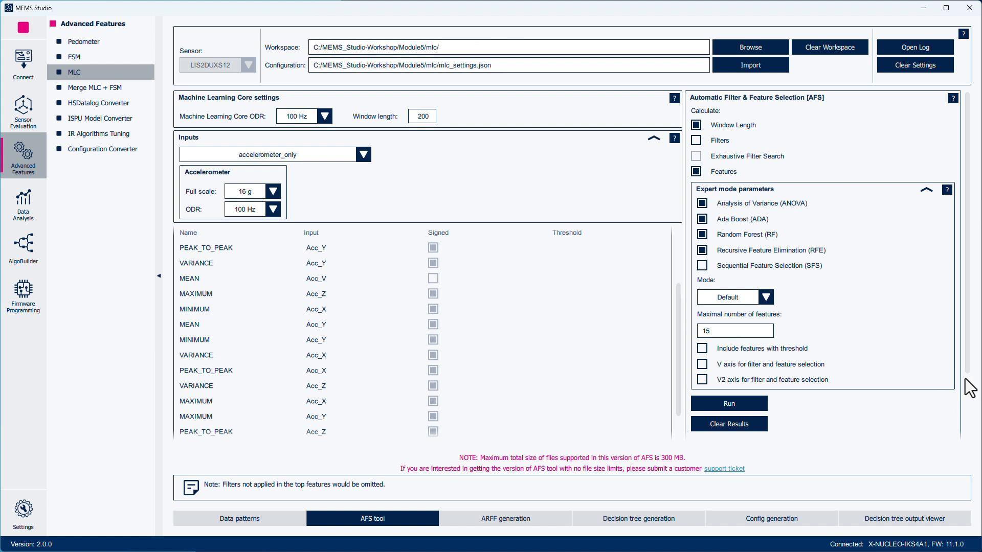
{"action": "scroll", "coordinate": [968, 404], "scroll_direction": "down", "scroll_amount": 3}
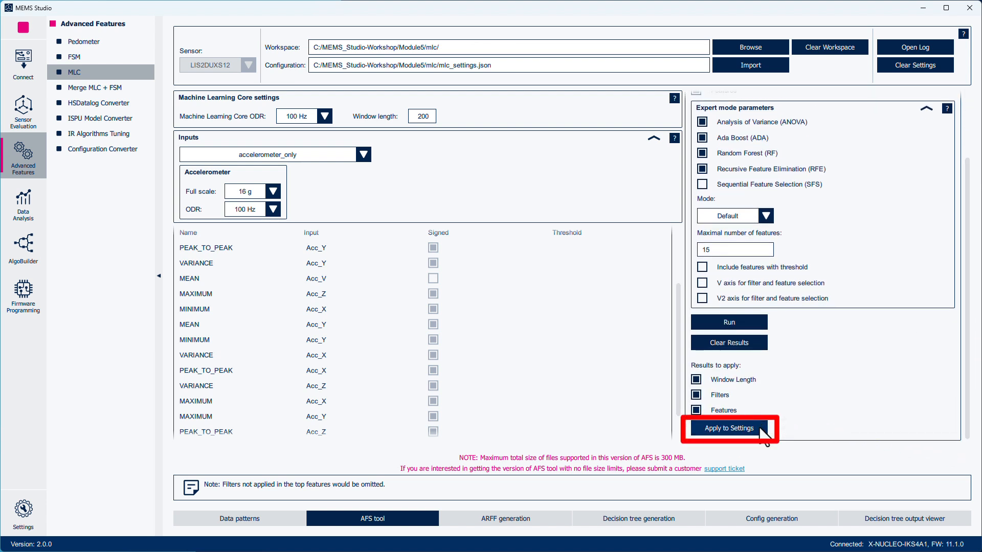
{"action": "left_click", "coordinate": [760, 428]}
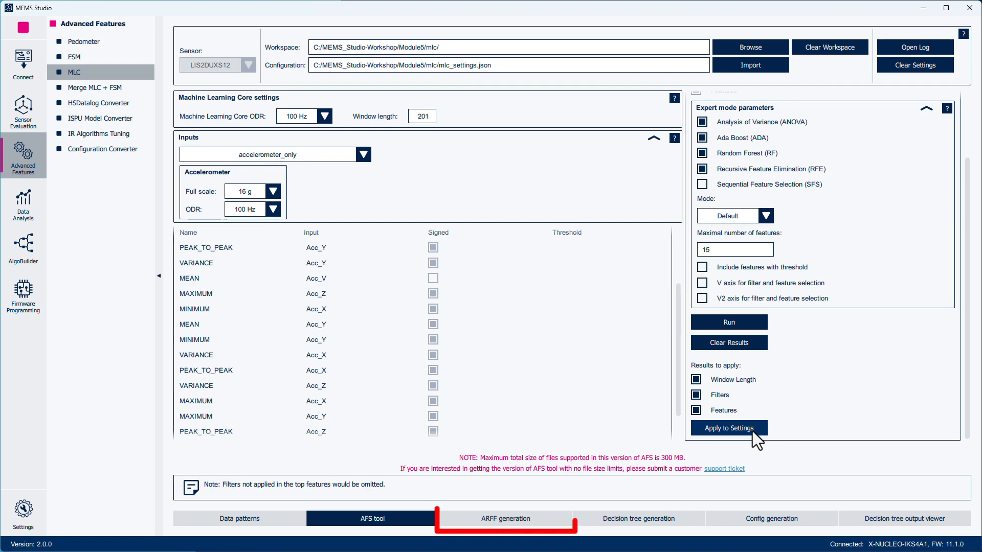
Regenerate the ARFF file with the AFS-selected features and open the decision tree generation page
{"action": "left_click", "coordinate": [562, 520]}
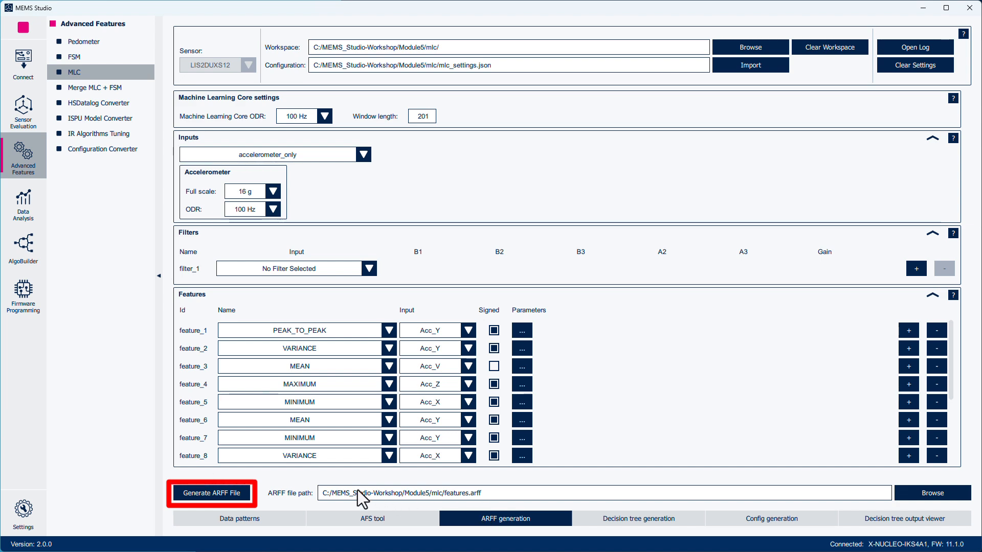
{"action": "left_click", "coordinate": [242, 493]}
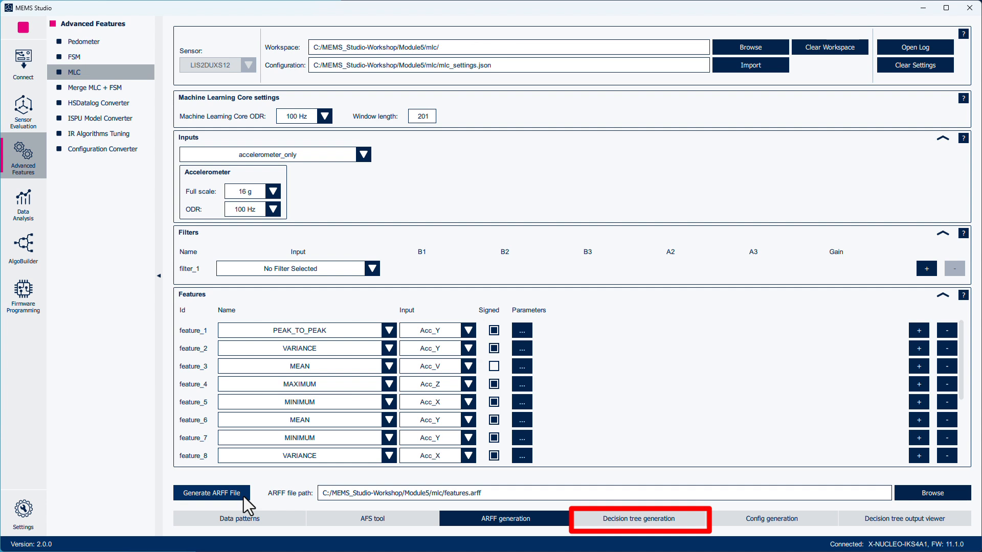
{"action": "left_click", "coordinate": [583, 519]}
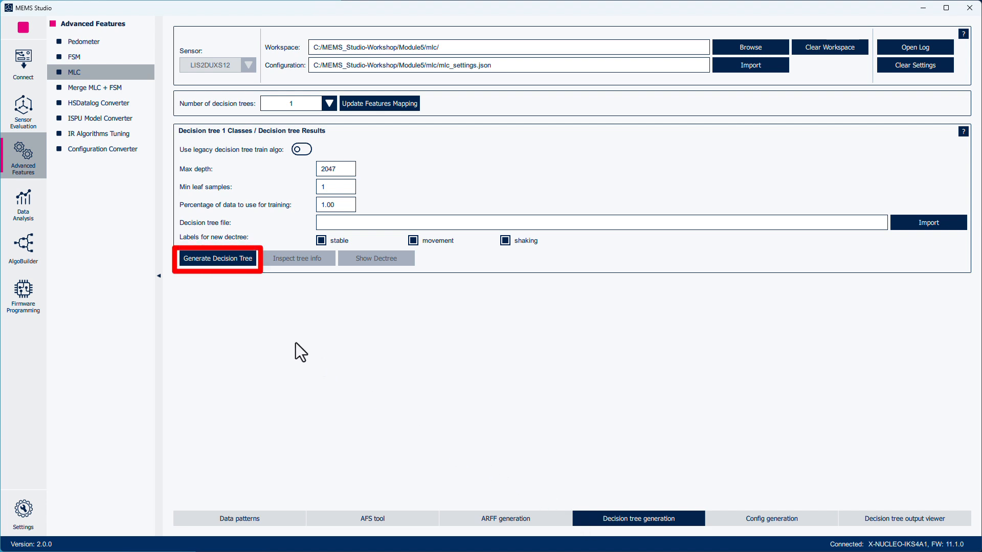
Generate the decision tree for the stable, movement and shaking labels and create the MLC configuration file from it
{"action": "left_click", "coordinate": [213, 260]}
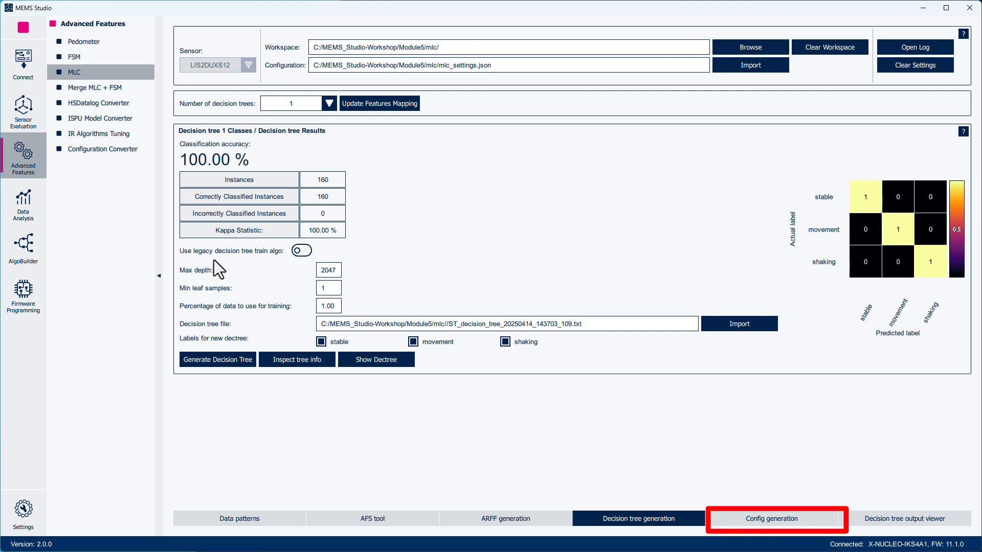
{"action": "left_click", "coordinate": [730, 519]}
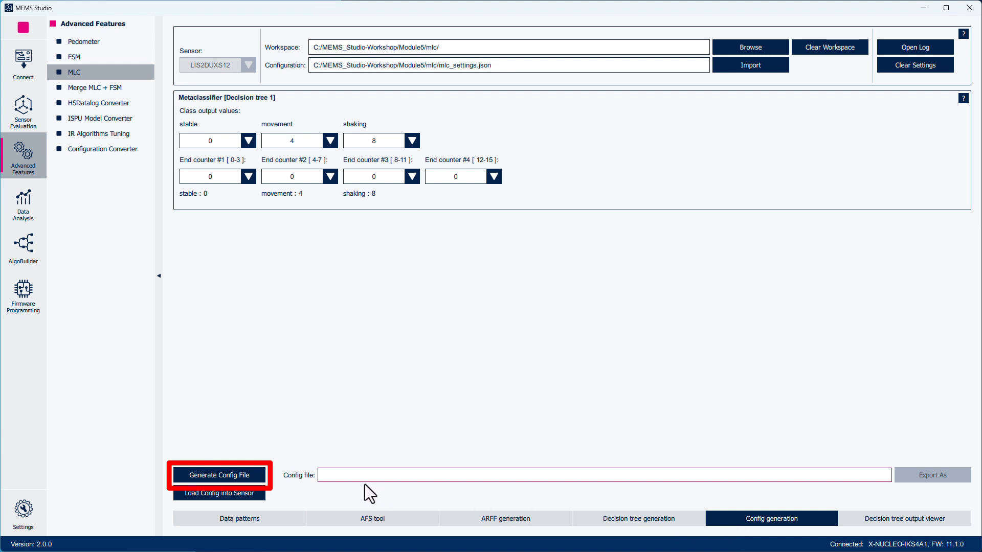
{"action": "left_click", "coordinate": [253, 473]}
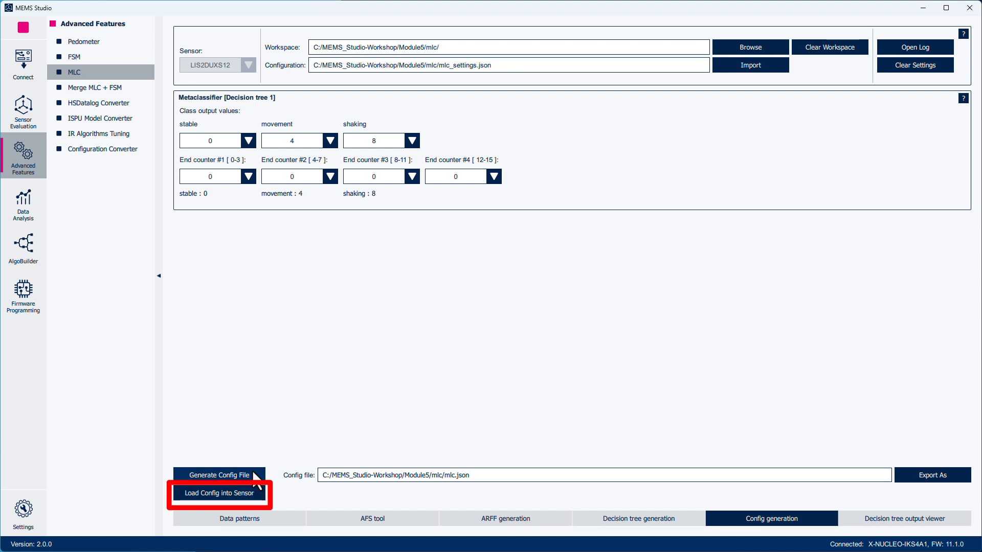
Load the generated configuration into the sensor and view the live decision tree output while stable, moving and shaking
{"action": "left_click", "coordinate": [258, 495]}
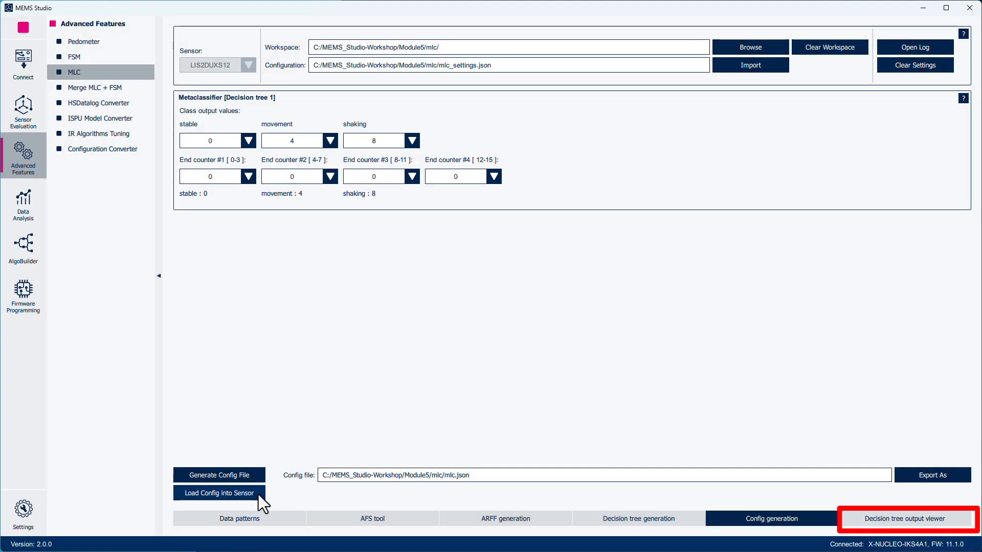
{"action": "left_click", "coordinate": [867, 522]}
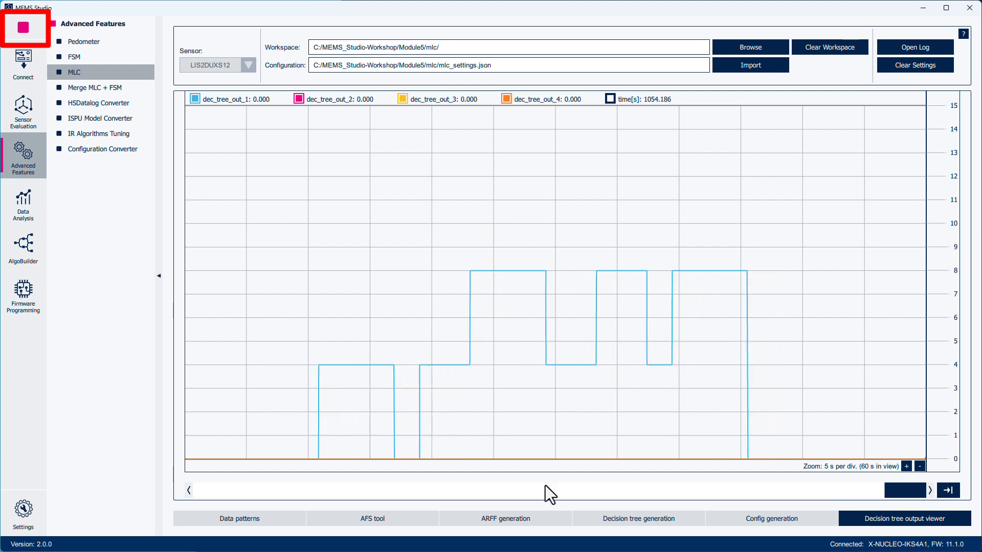
Stop the sensor data acquisition and disconnect the X-NUCLEO-IKS4A1 board from serial port COM44
{"action": "left_click", "coordinate": [19, 26]}
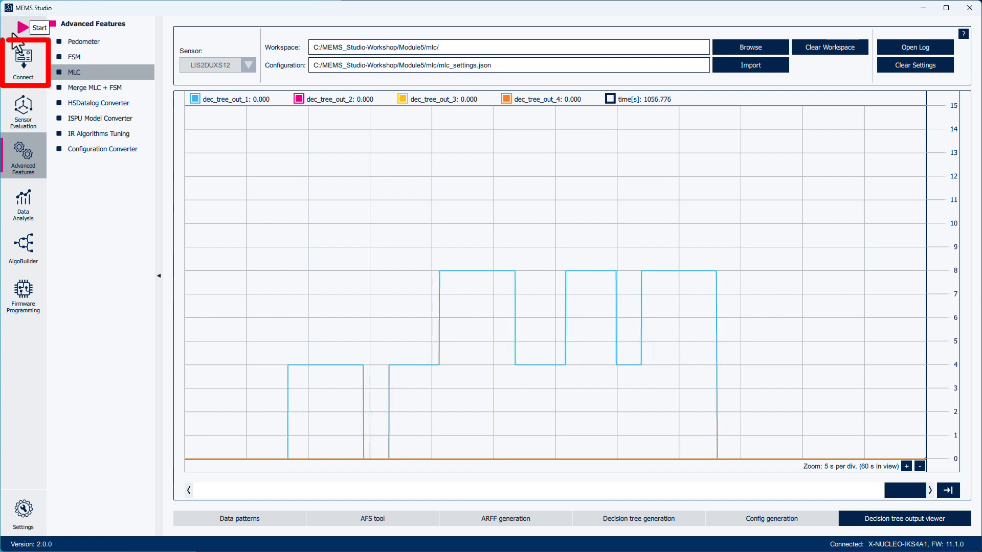
{"action": "left_click", "coordinate": [30, 57]}
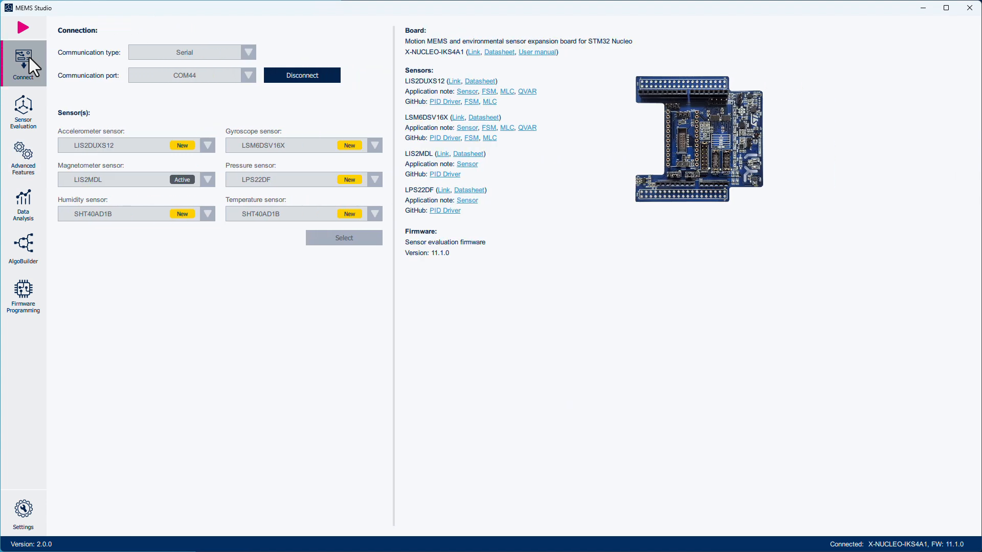
{"action": "left_click", "coordinate": [277, 81]}
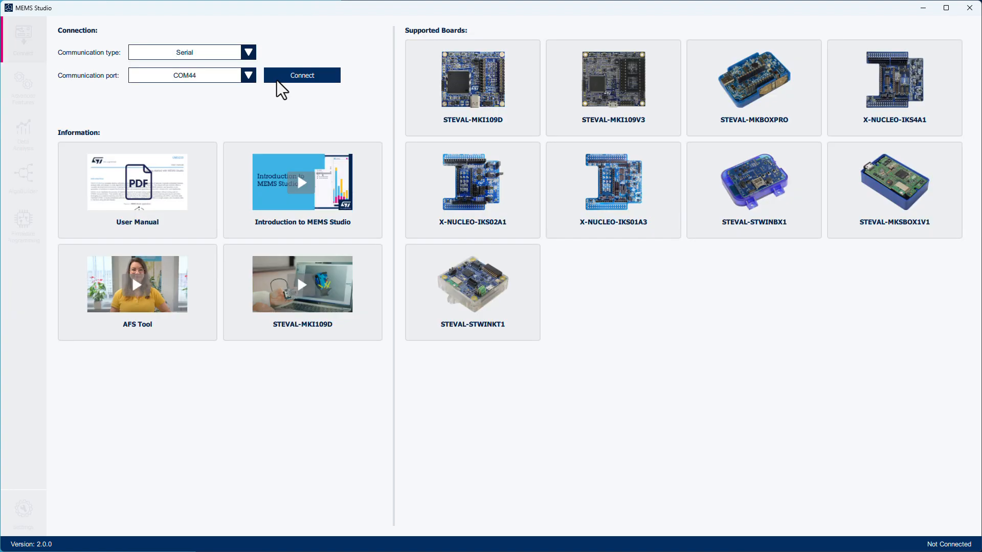